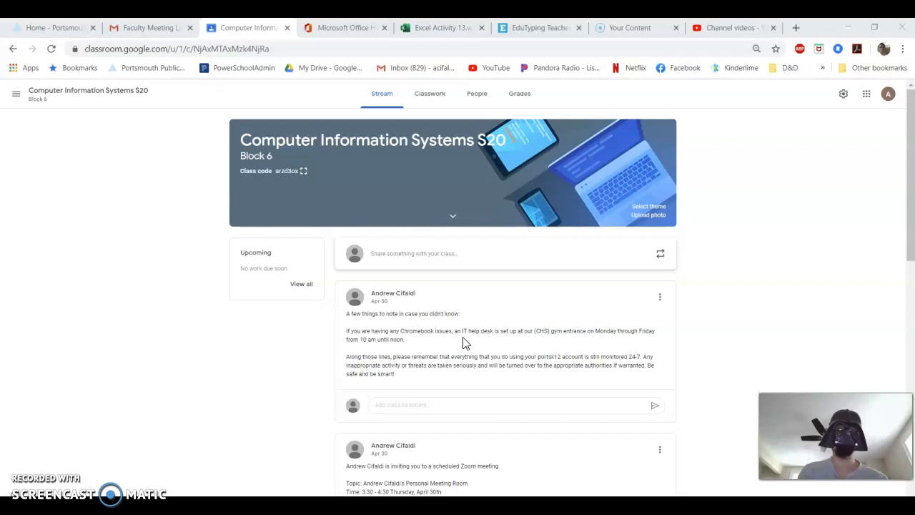
- Switch to the Excel Activity 13 workbook and save a copy of it named "Excel Activity 14.example"
left_click(436, 29)
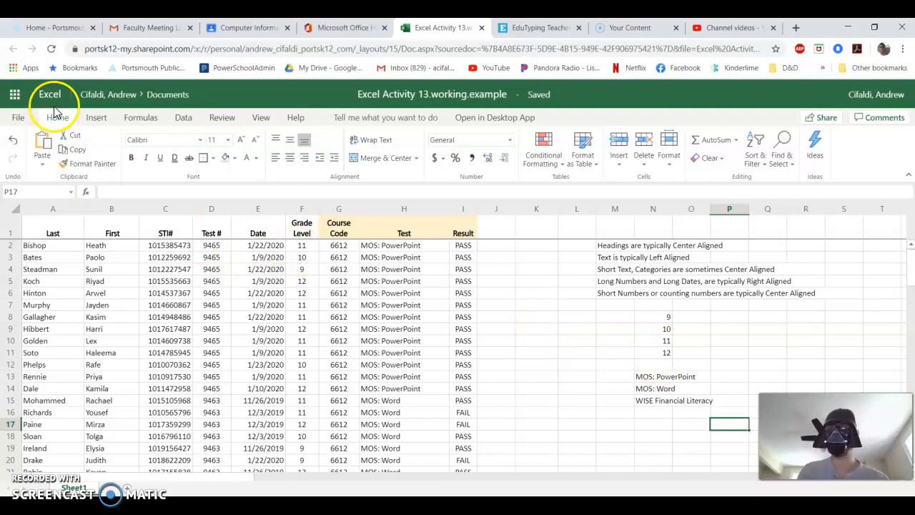
left_click(19, 119)
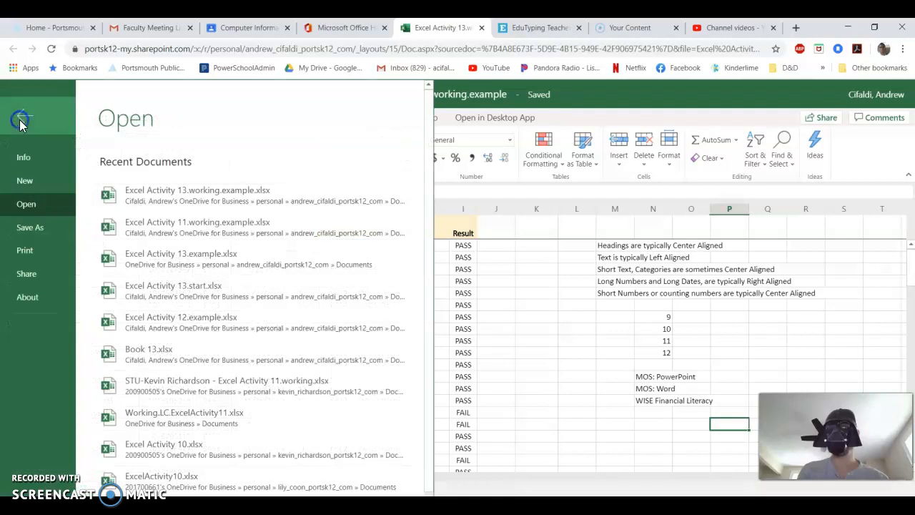
left_click(24, 228)
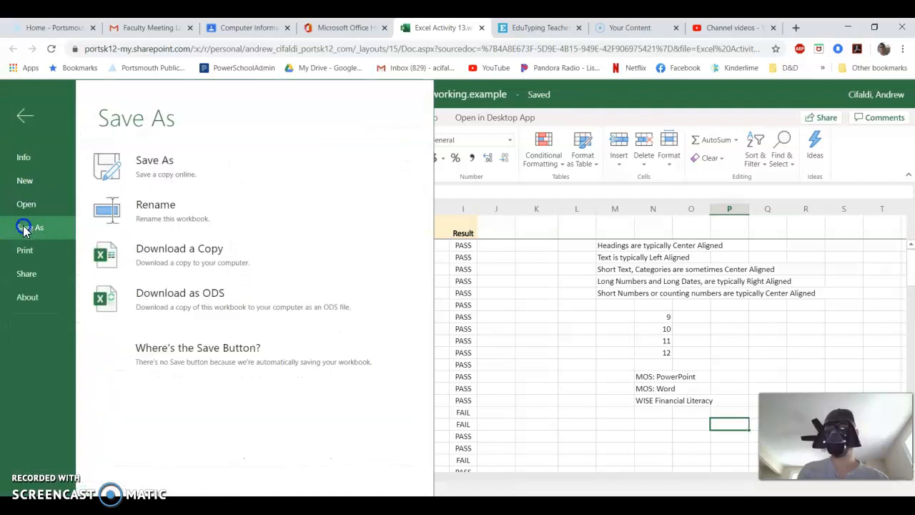
left_click(172, 183)
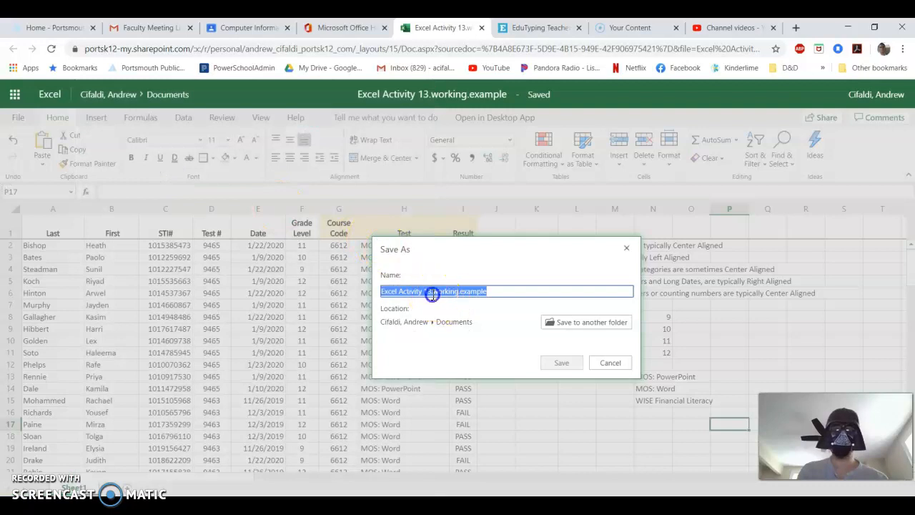
left_click(431, 292)
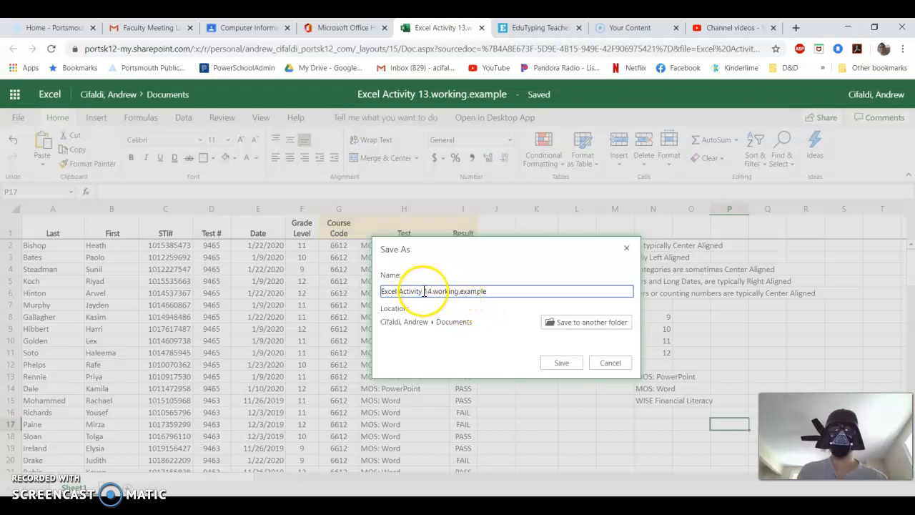
left_click(459, 291)
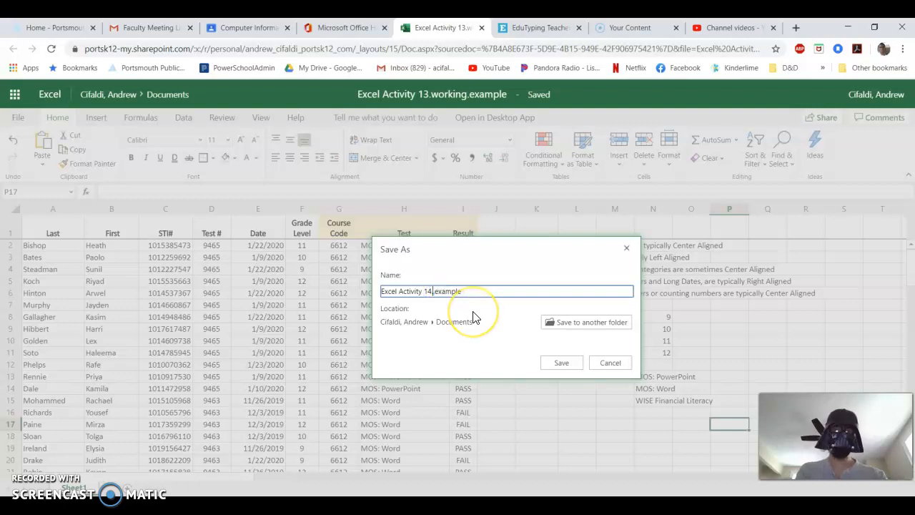
left_click(472, 369)
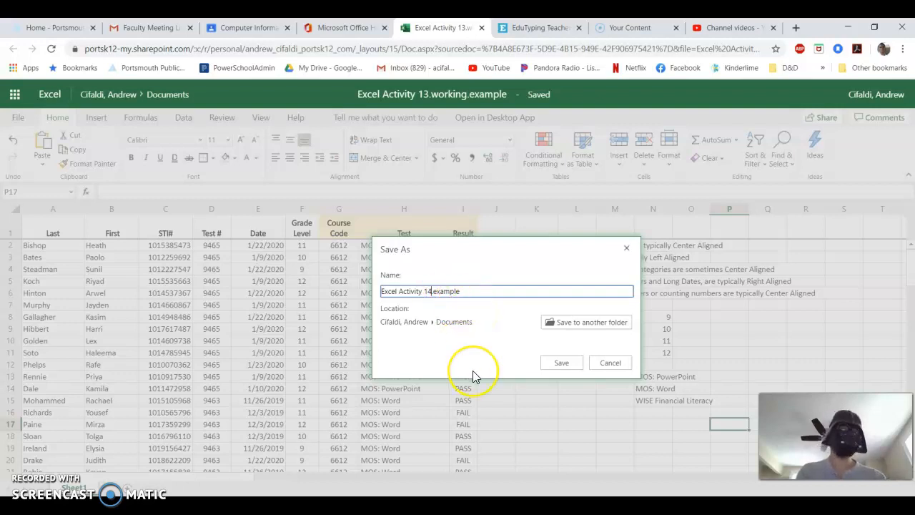
left_click(542, 363)
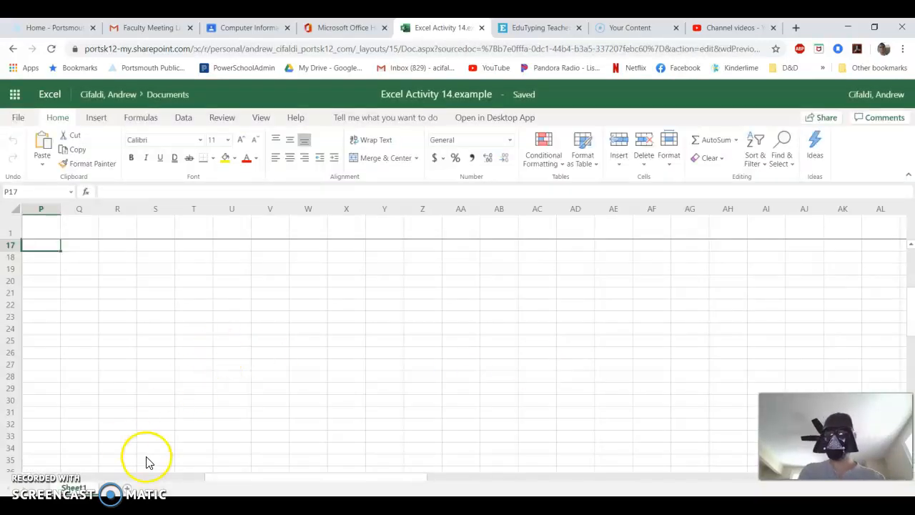
- Examine the Course Code, Test and Result columns and view the Course Code drop-down choices in cell G3
scroll(175, 399, "up", 5)
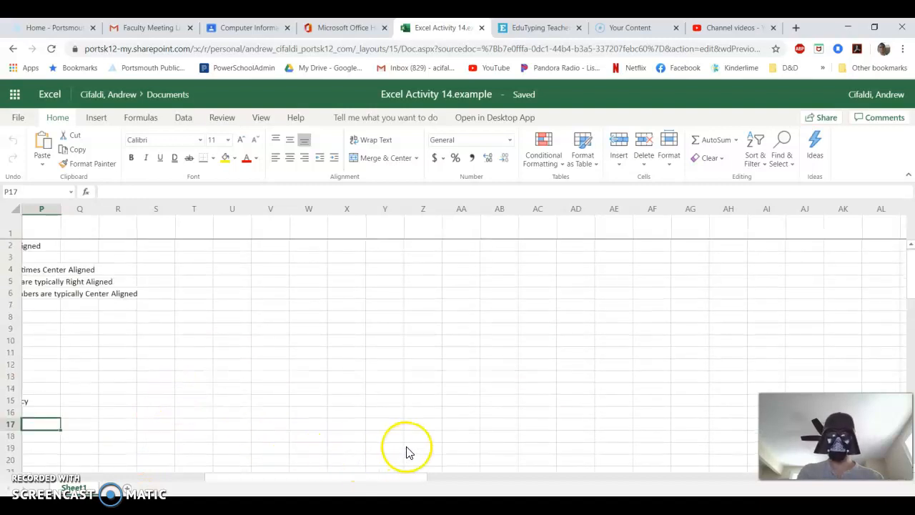
left_click_drag(378, 480, 179, 484)
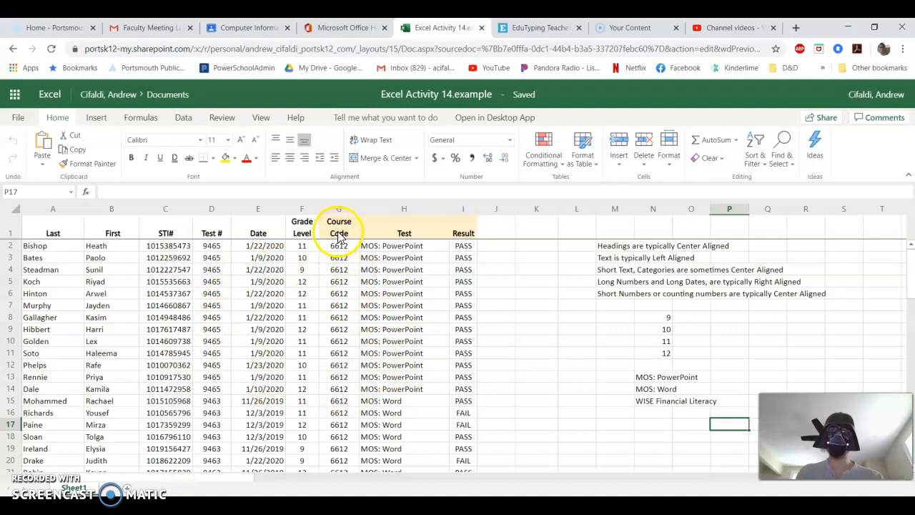
left_click_drag(339, 208, 472, 211)
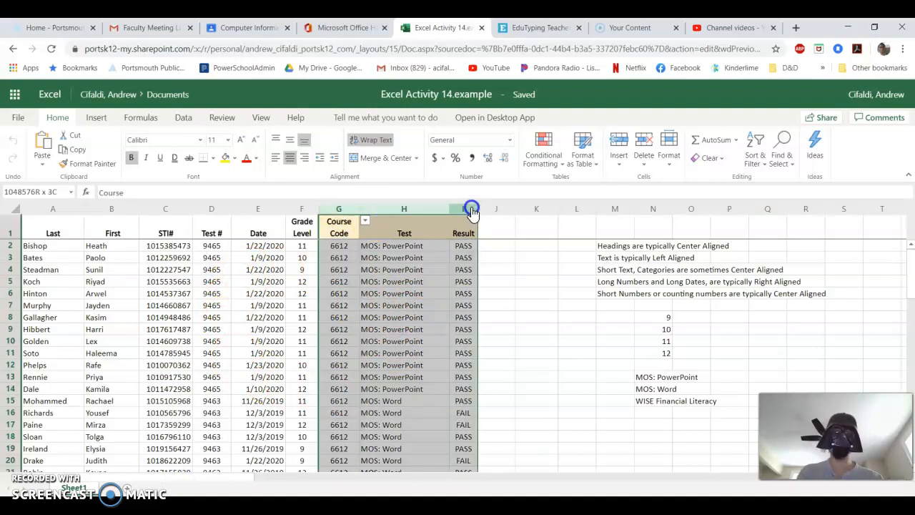
left_click(345, 258)
left_click(366, 259)
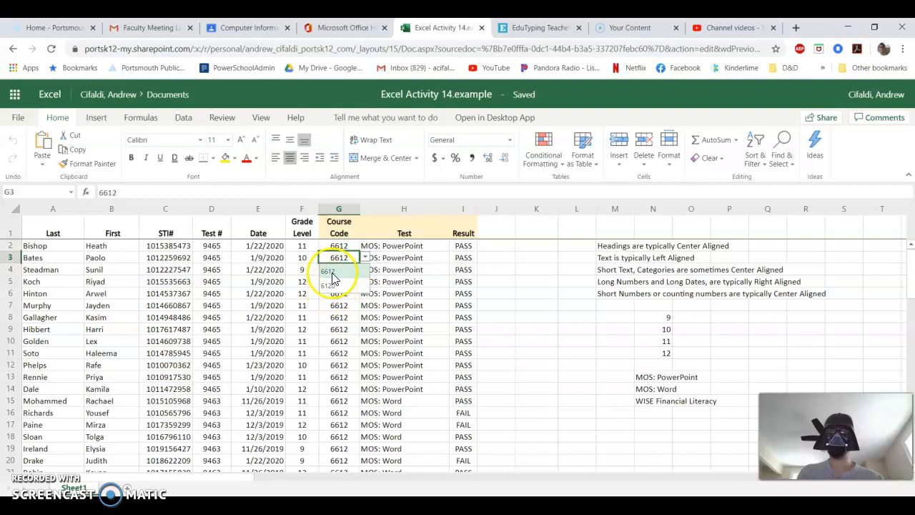
- Compare the Test drop-down choices in cells H2 and H7 with the source list in N13:N15
left_click(409, 245)
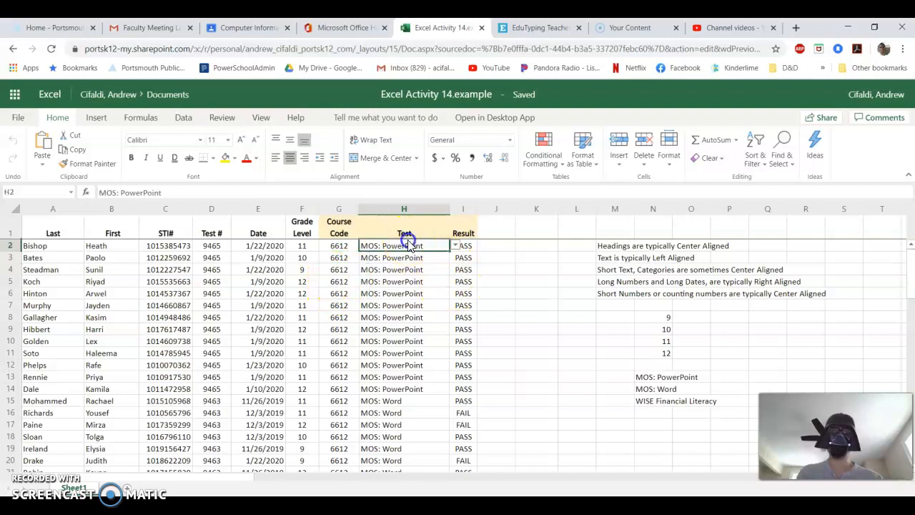
left_click(455, 246)
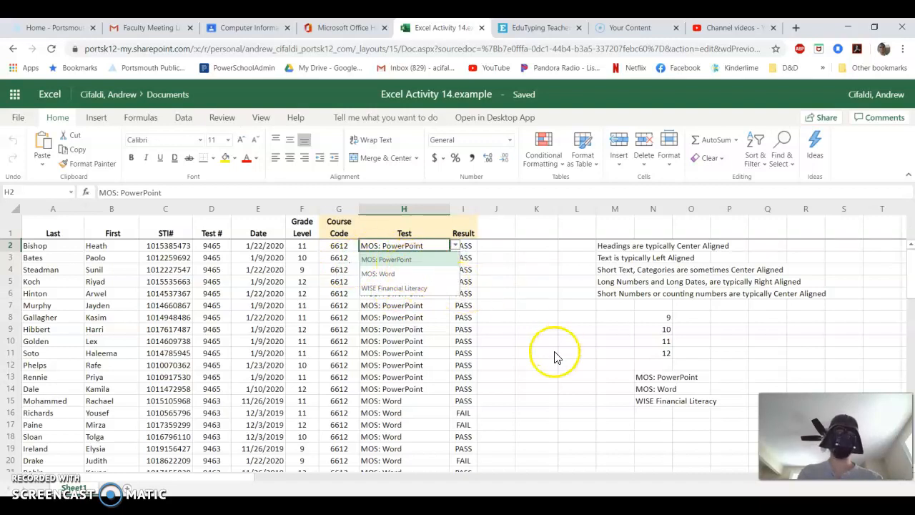
left_click(537, 316)
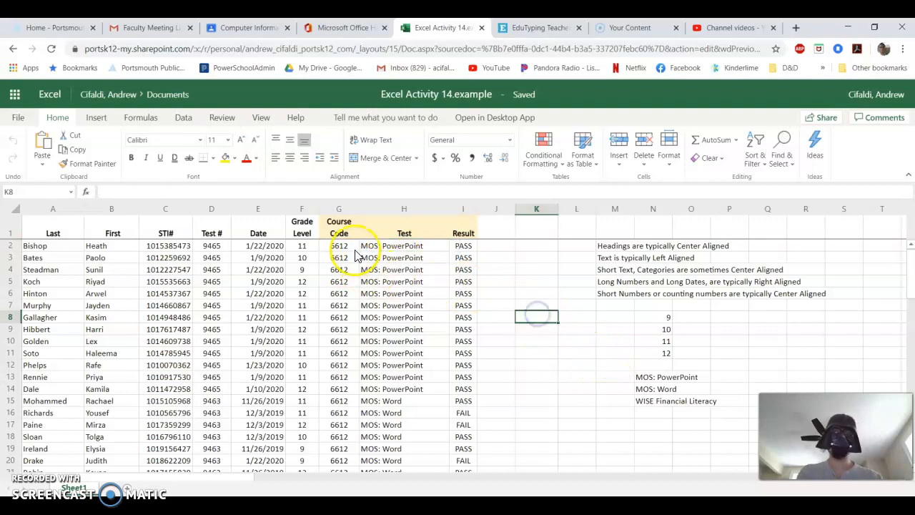
left_click(389, 269)
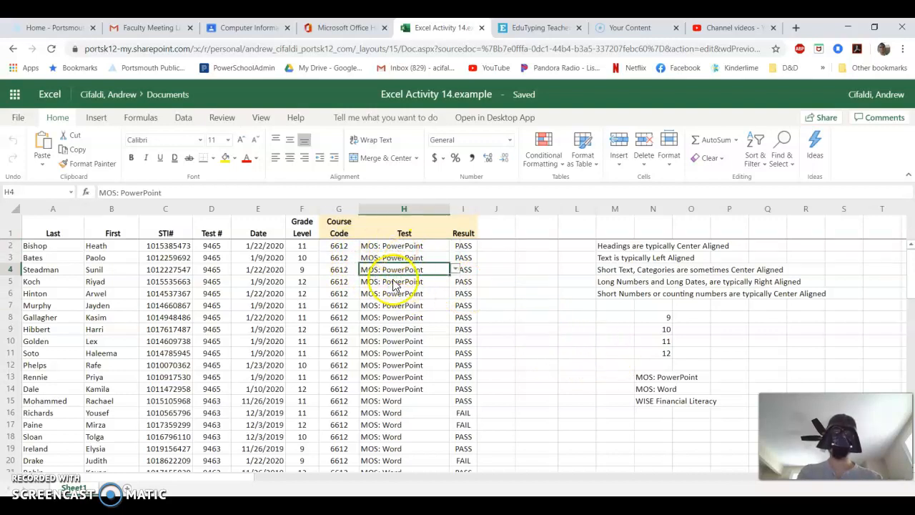
left_click(645, 381)
left_click_drag(646, 380, 643, 404)
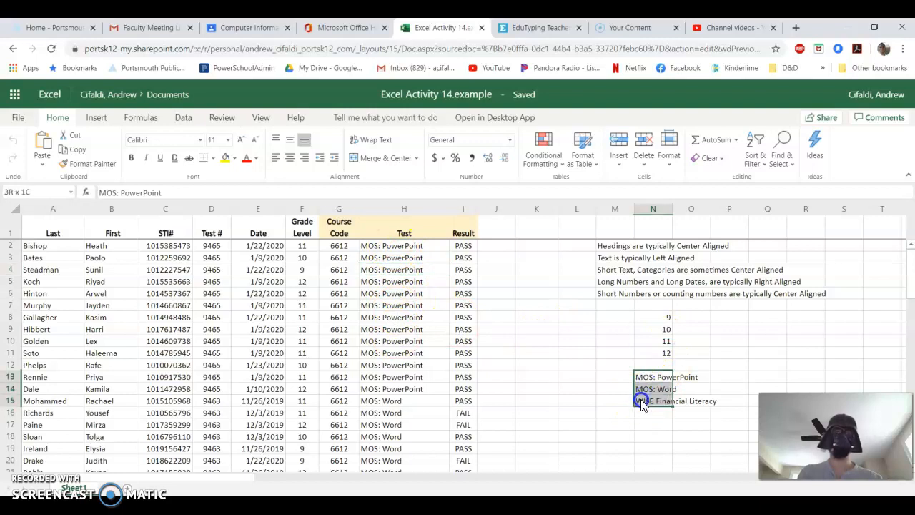
left_click(408, 305)
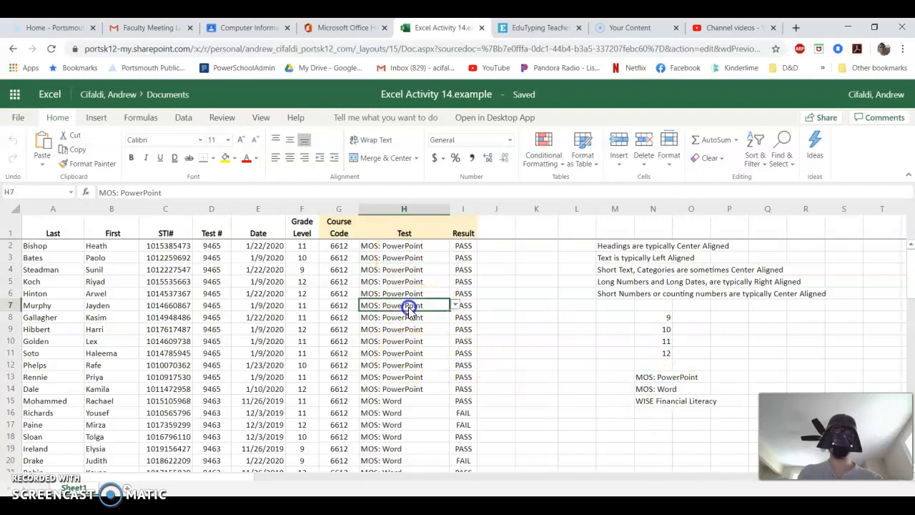
left_click(454, 306)
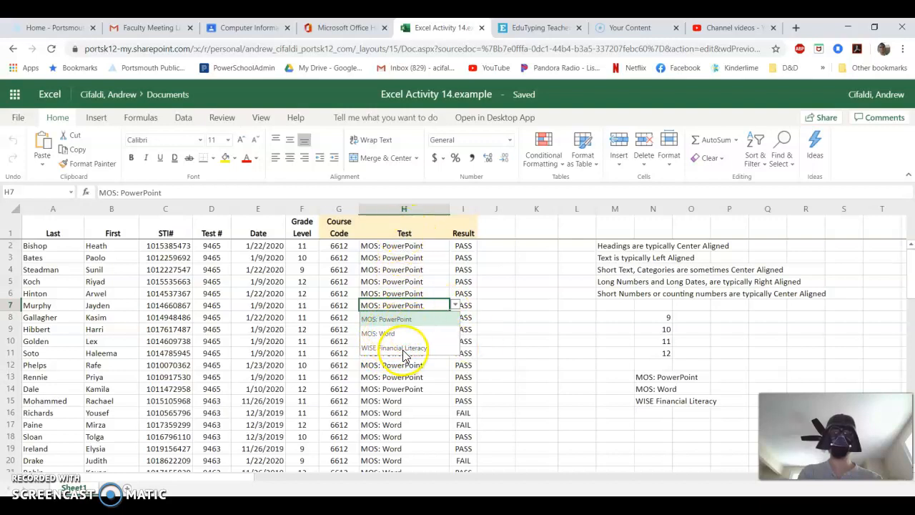
left_click(592, 341)
- Replace the entry in source list cell N14 with "MOS: Excel"
left_click(645, 377)
left_click(654, 392)
triple_click(653, 390)
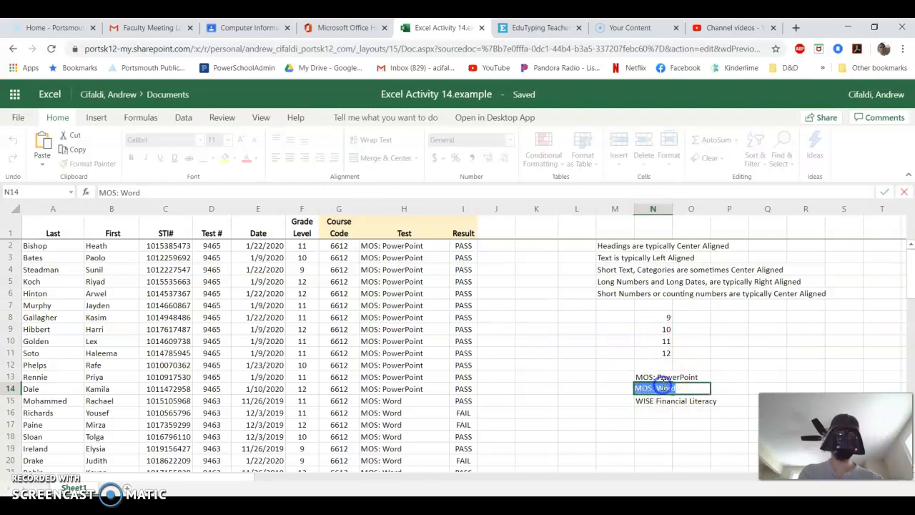
type("Exce")
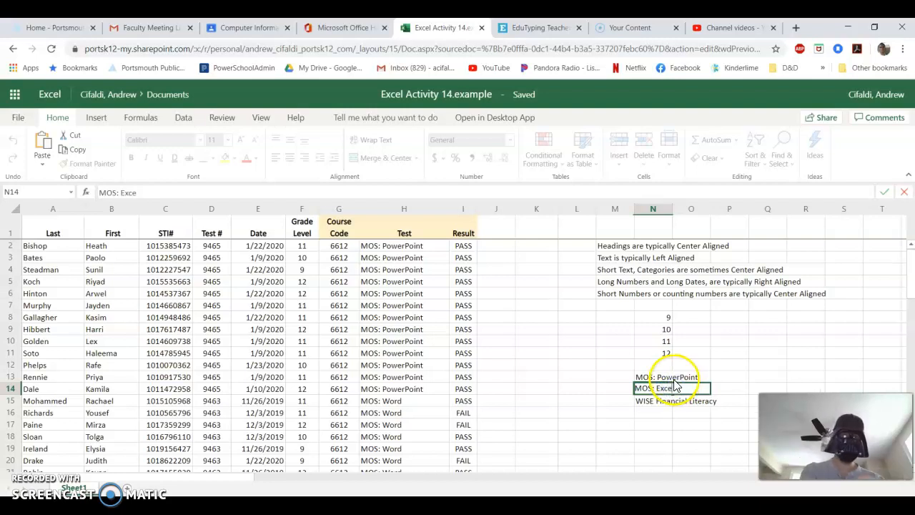
key("Return")
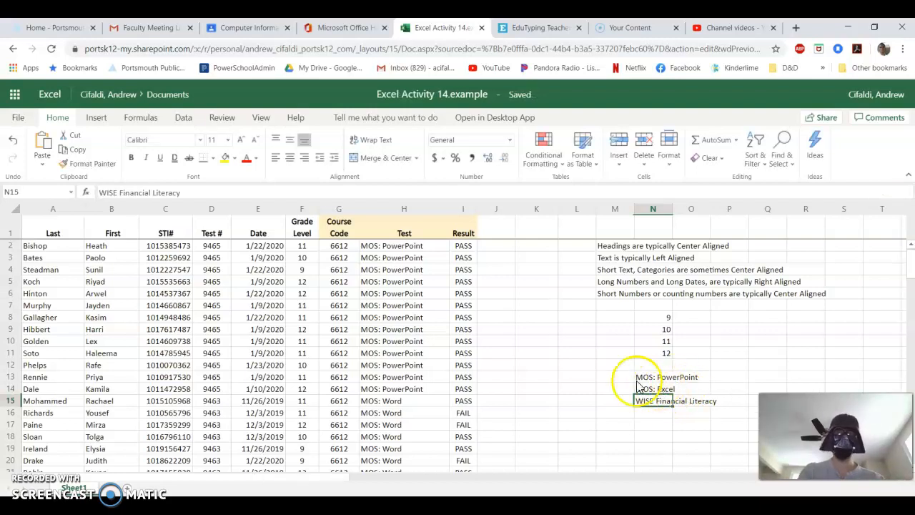
- Check the Test drop-down choices in cell H8 and undo the last edit to the source list
left_click(424, 316)
left_click(455, 317)
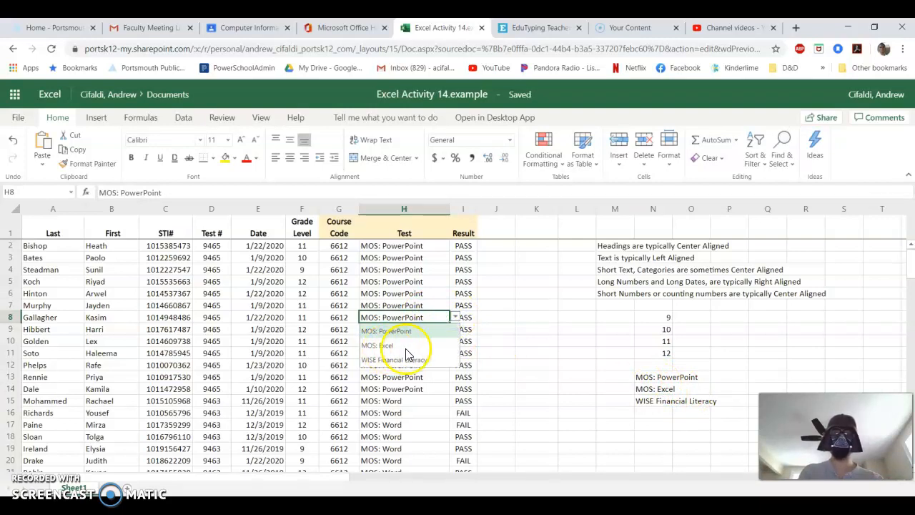
left_click(609, 353)
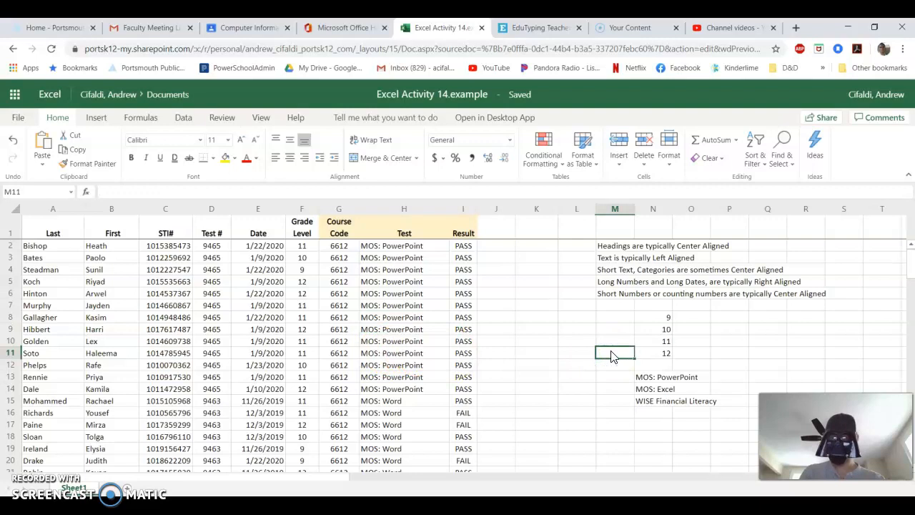
key("ctrl+z")
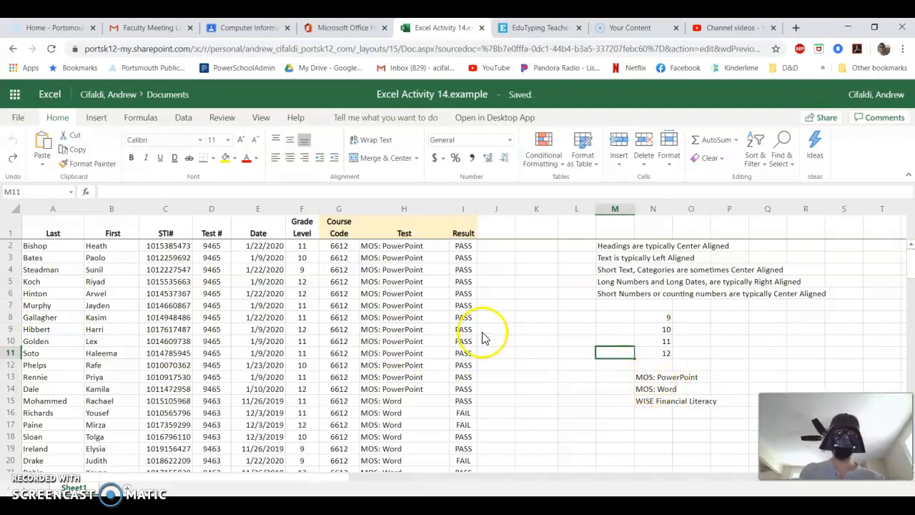
- View the Result drop-down choices in cell I3 and close the list without changing the value
left_click(466, 261)
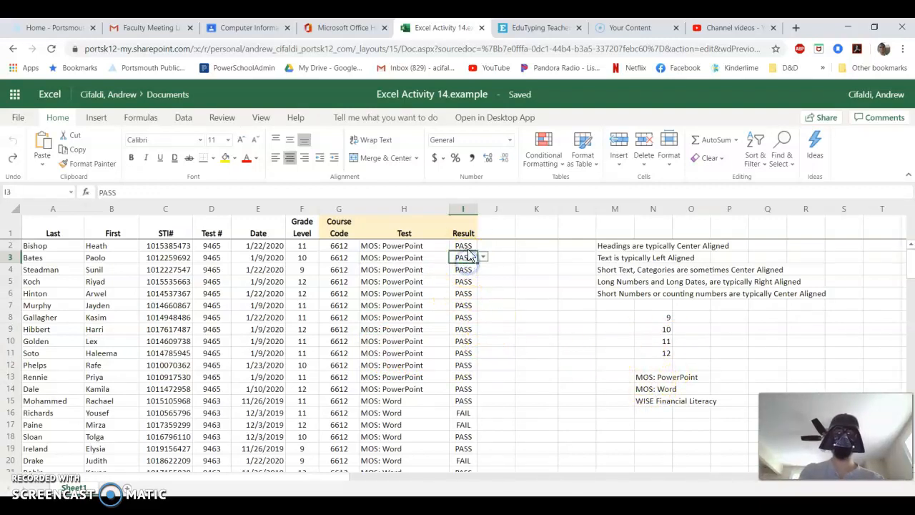
left_click(485, 258)
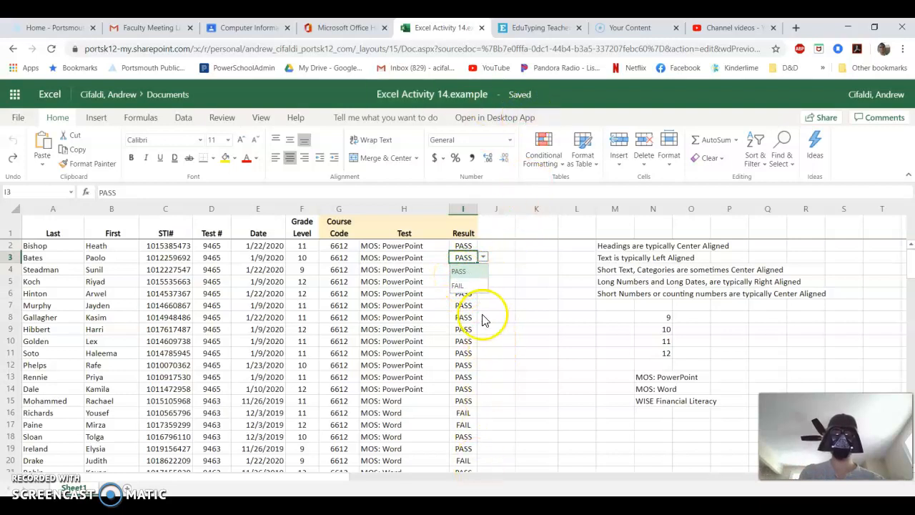
left_click(530, 308)
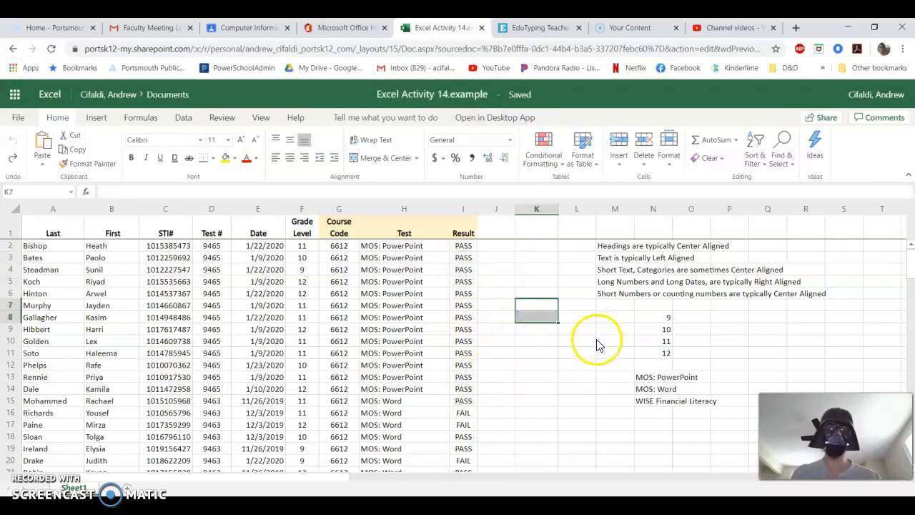
left_click(586, 341)
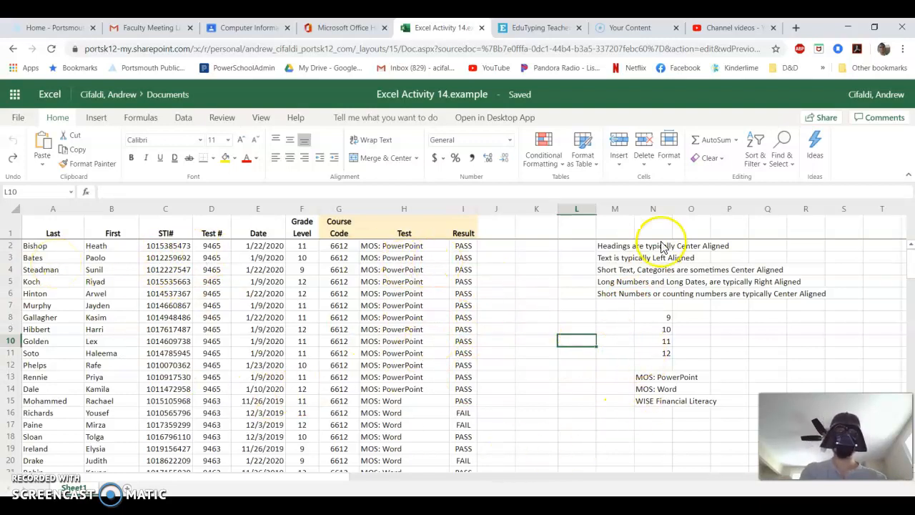
- Review the source list values in column N and the Test drop-down choices in cell H9
left_click_drag(665, 318, 648, 405)
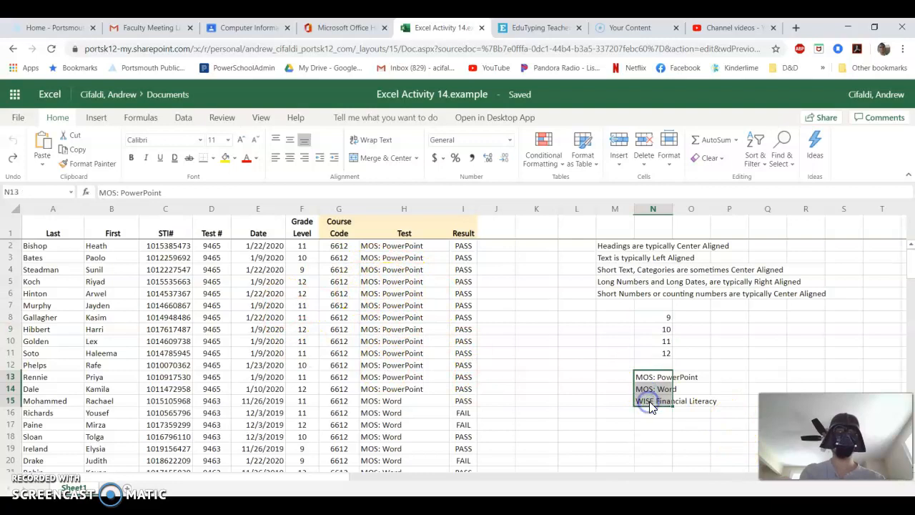
left_click(655, 209)
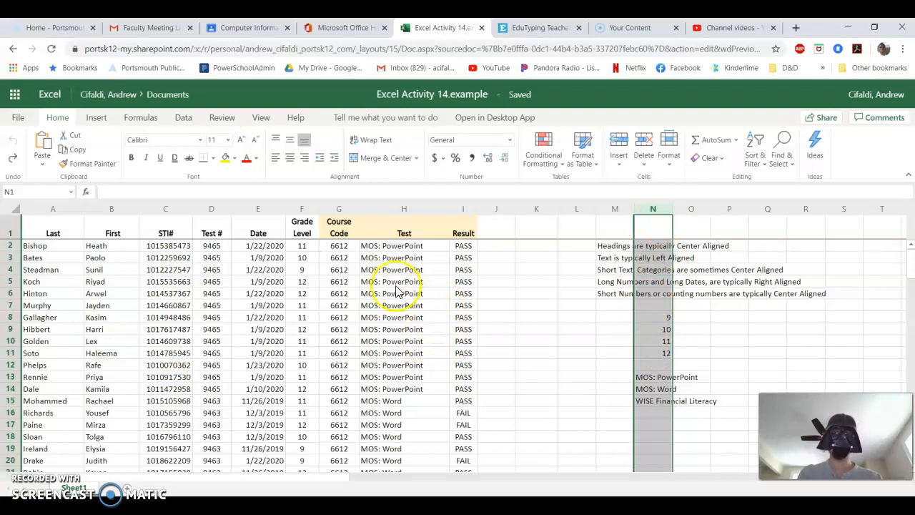
left_click(418, 329)
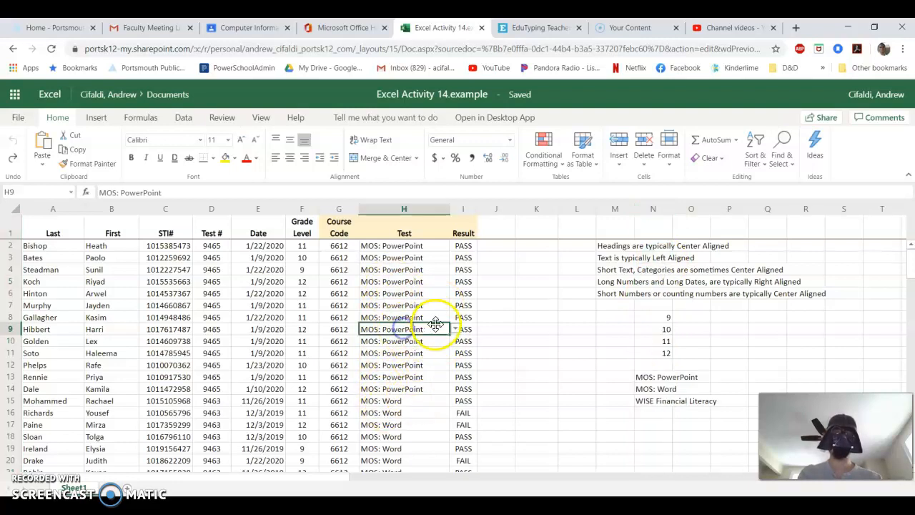
left_click(455, 329)
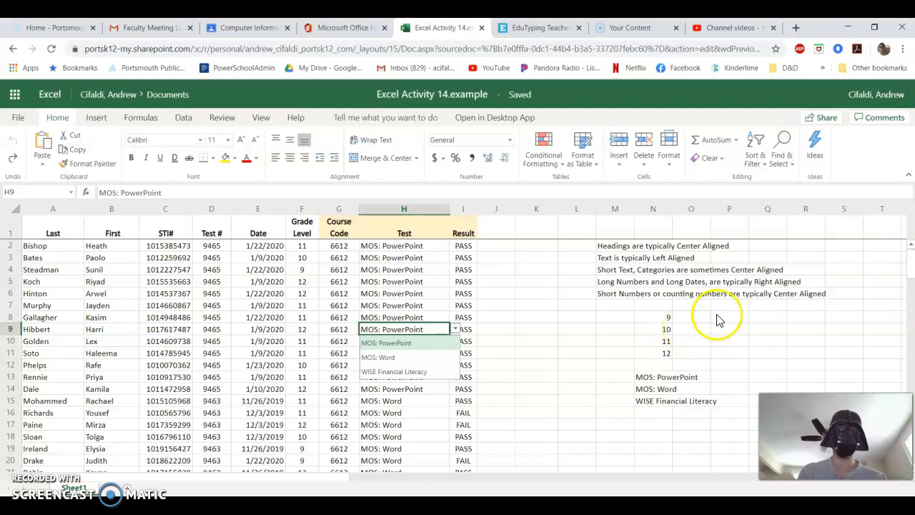
- Hide column N, which holds the source values for the drop-down lists
left_click(654, 209)
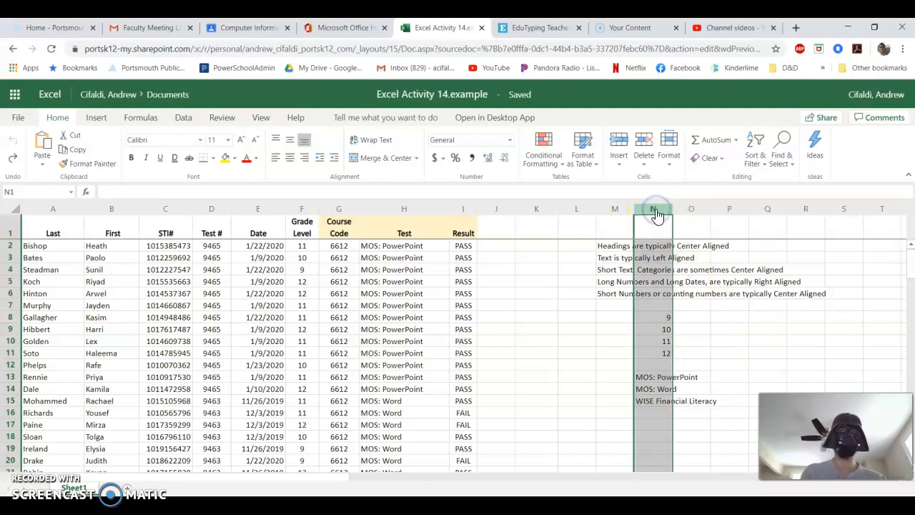
right_click(656, 215)
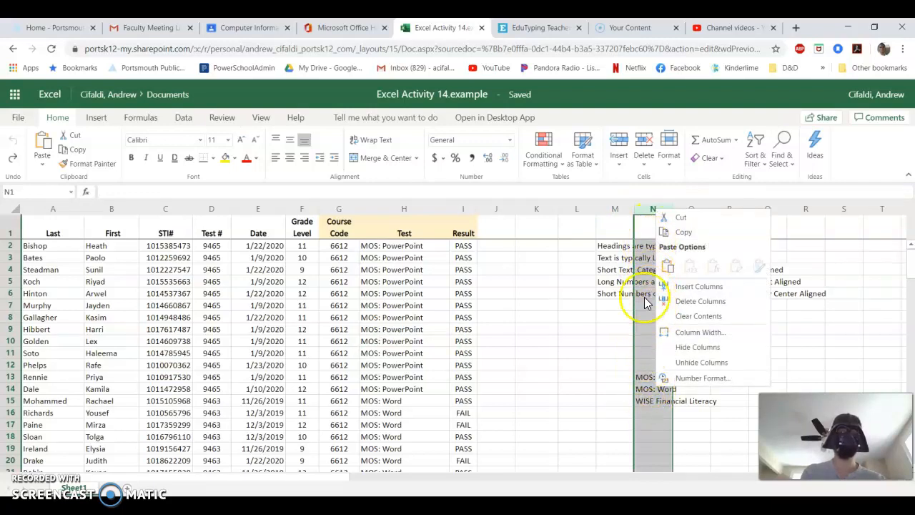
left_click(698, 347)
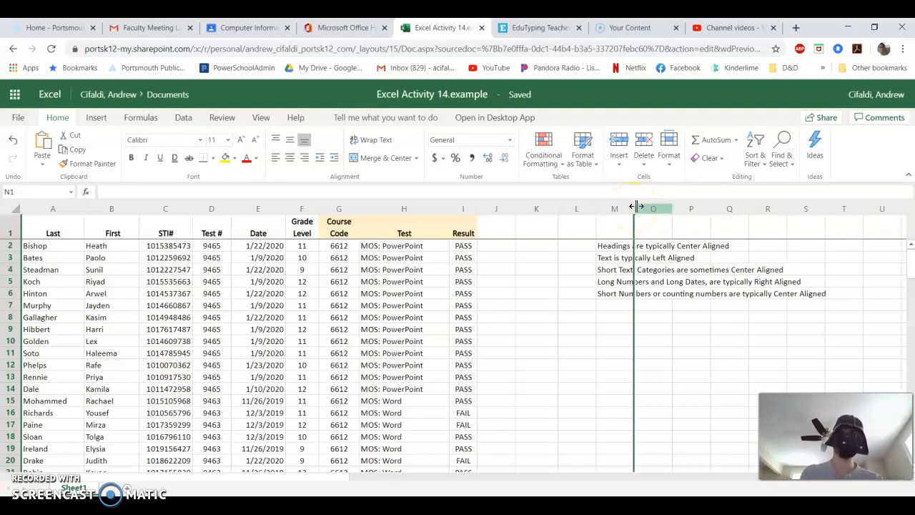
- Pull hidden column N back into view by widening it, and undo that change
left_click_drag(638, 206, 662, 207)
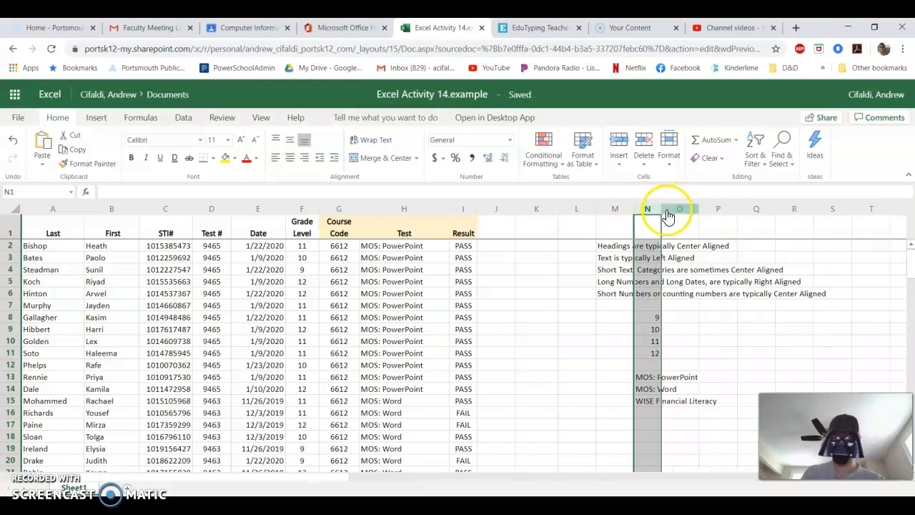
key("ctrl+z")
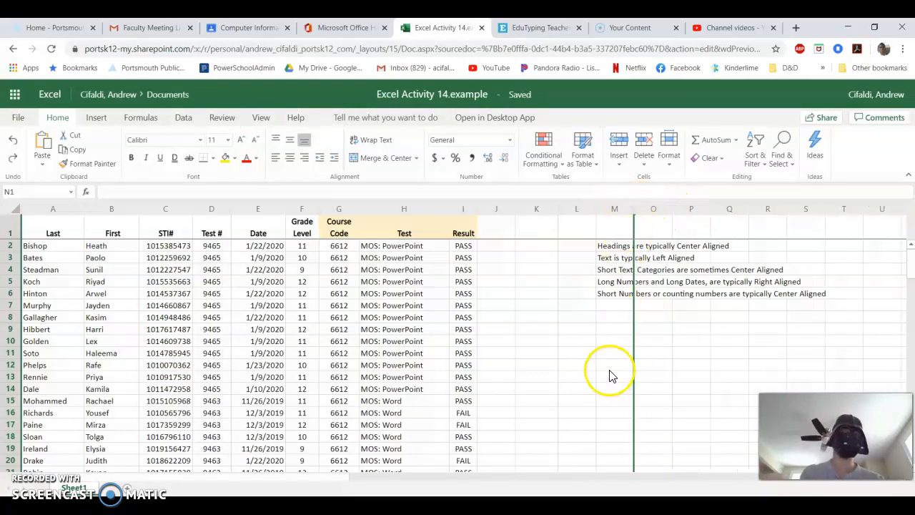
left_click(588, 371)
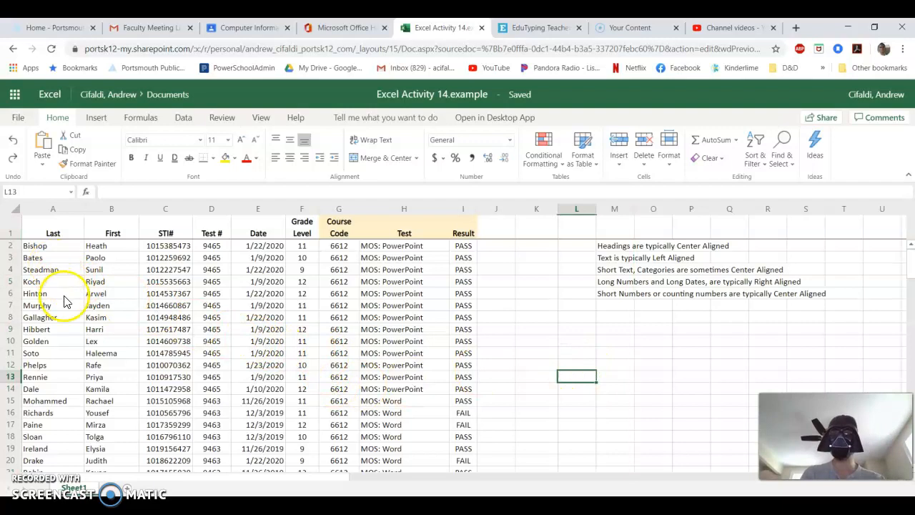
- Highlight the student records in A2:I19 and clear the selection
left_click_drag(36, 245, 462, 451)
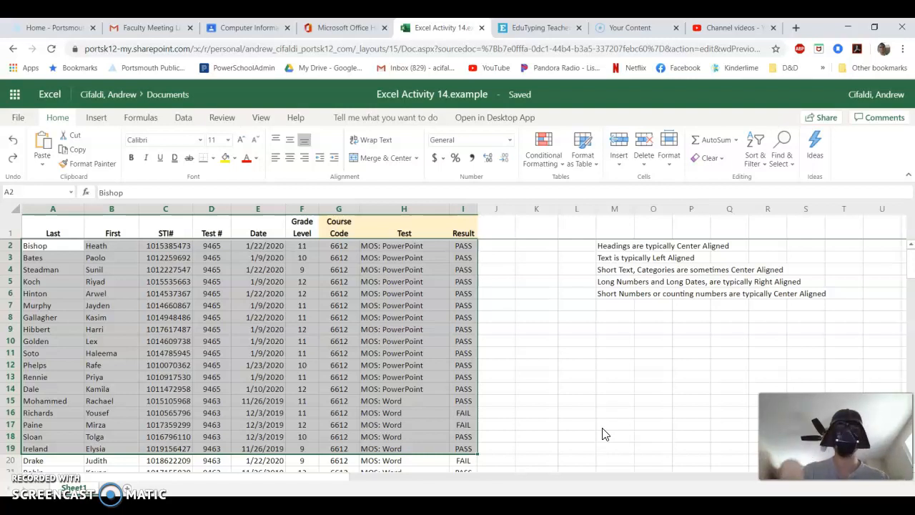
left_click(629, 424)
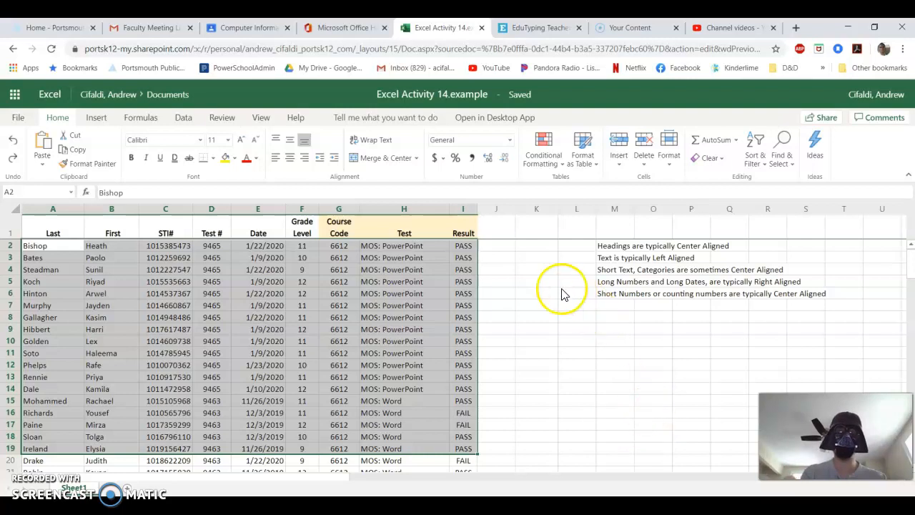
left_click(551, 351)
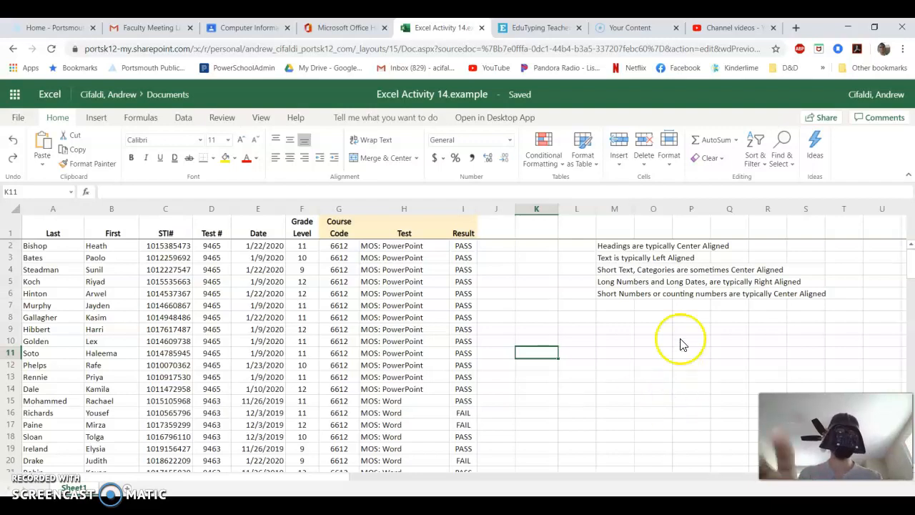
- Enter the title "Student Lookup" in cell K8
left_click(527, 319)
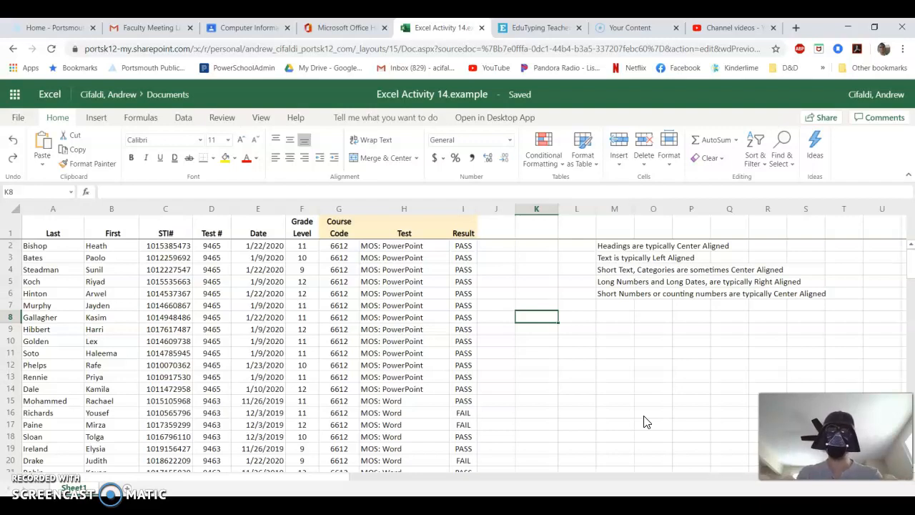
type("Stud")
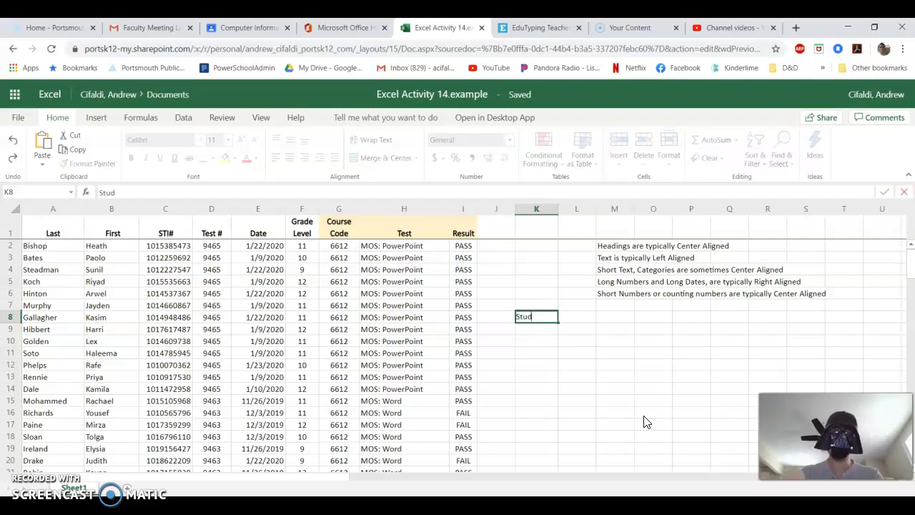
type("ent Lookup")
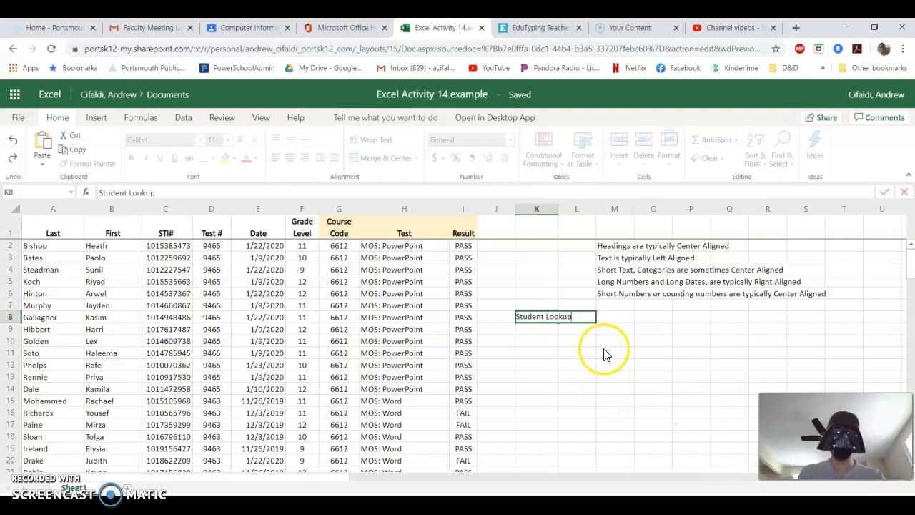
left_click(543, 332)
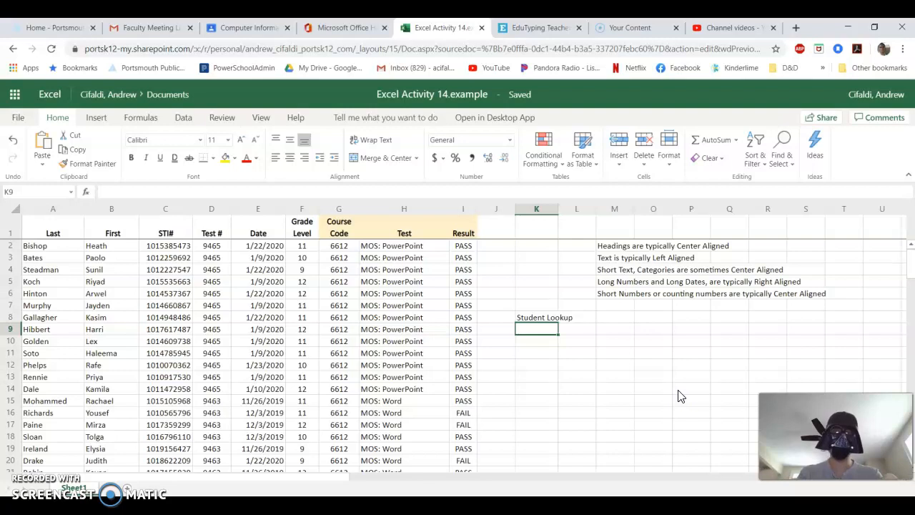
- Enter the lookup headings "Last Name" in K9 and "STI#" in L9
type("Last Name")
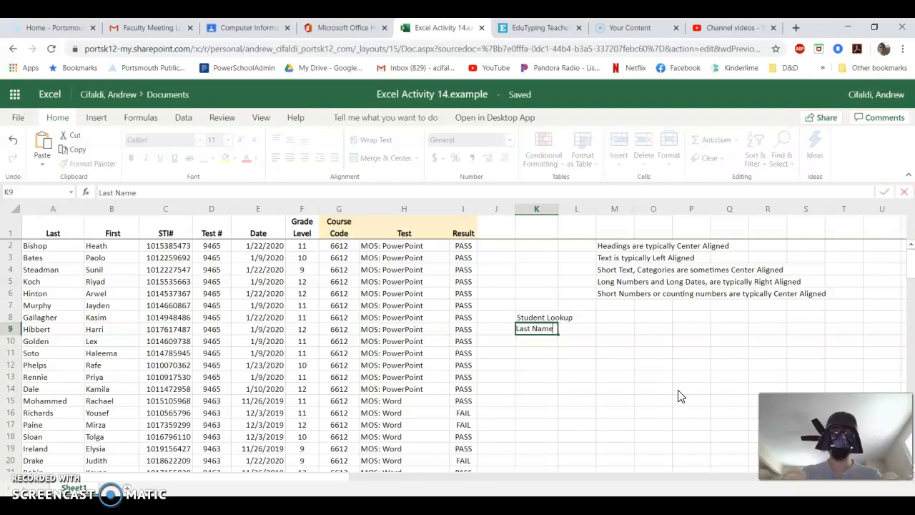
key("Tab")
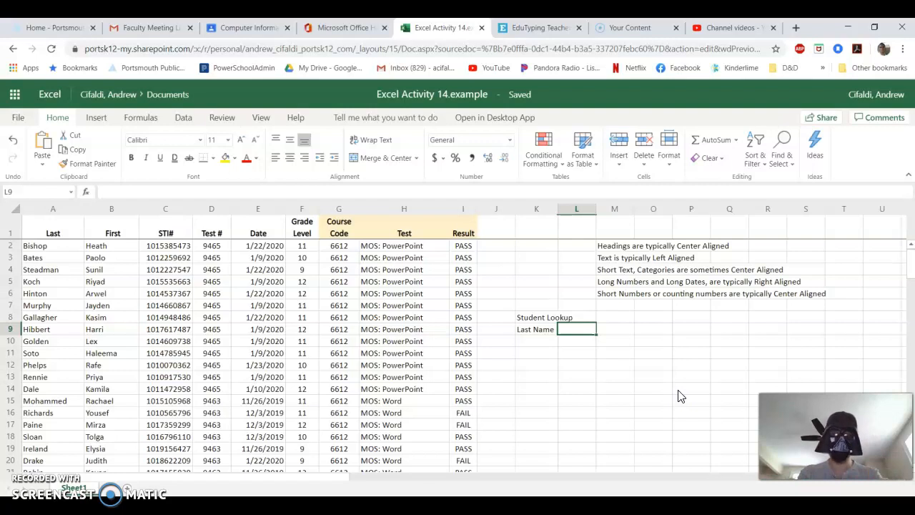
type("STI")
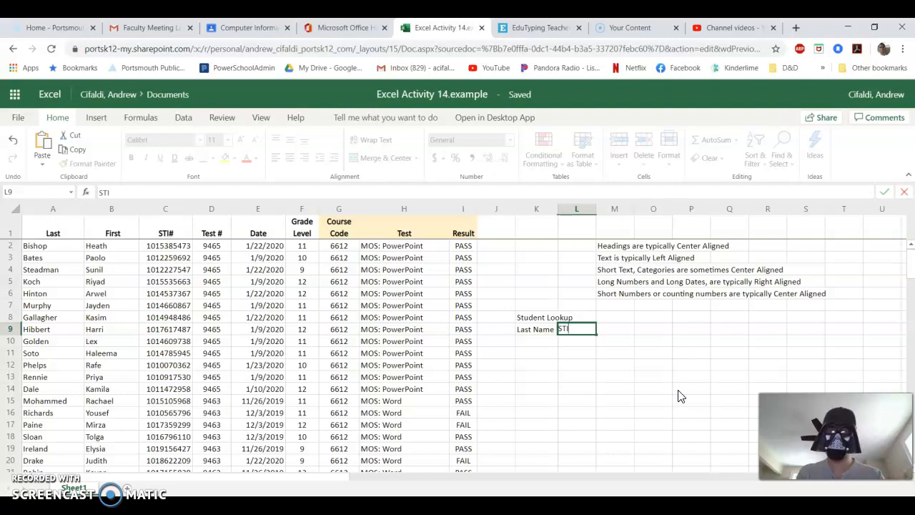
type("#")
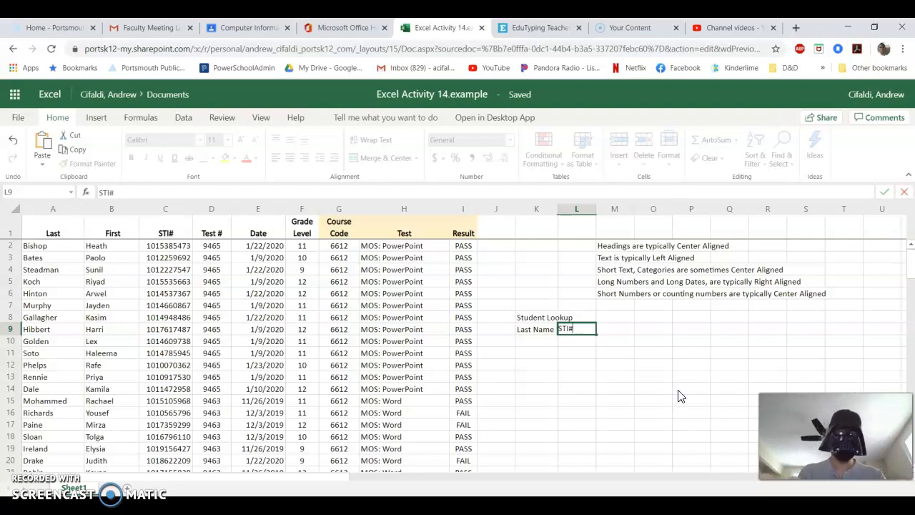
key("Return")
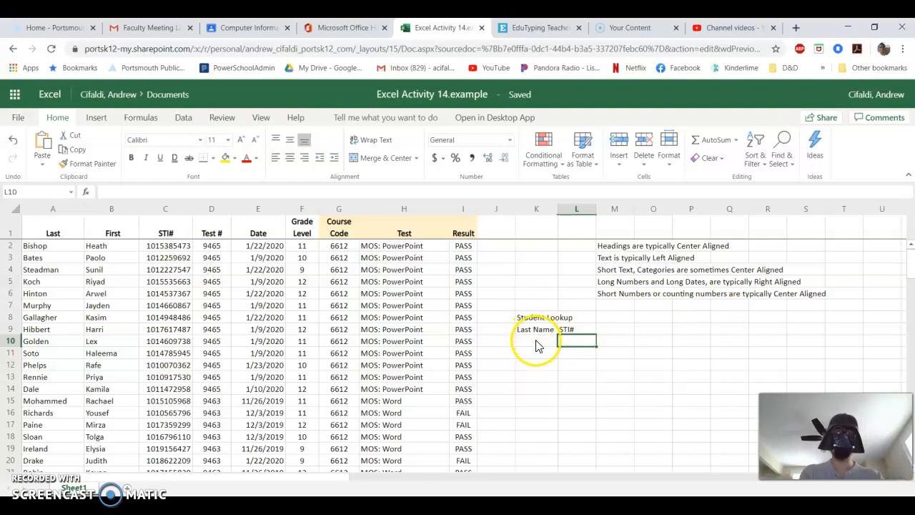
- Merge and center the Student Lookup title across K8:L8 and widen columns K and L
left_click_drag(532, 318, 574, 320)
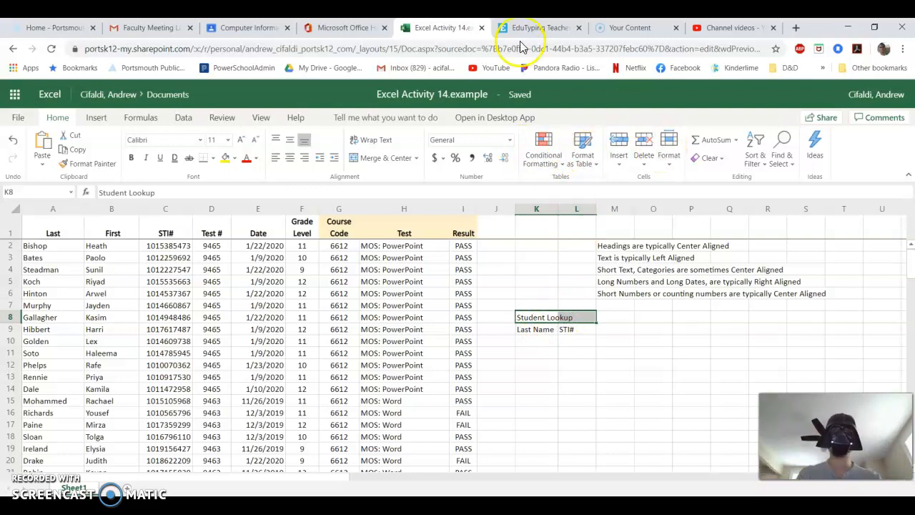
left_click(372, 159)
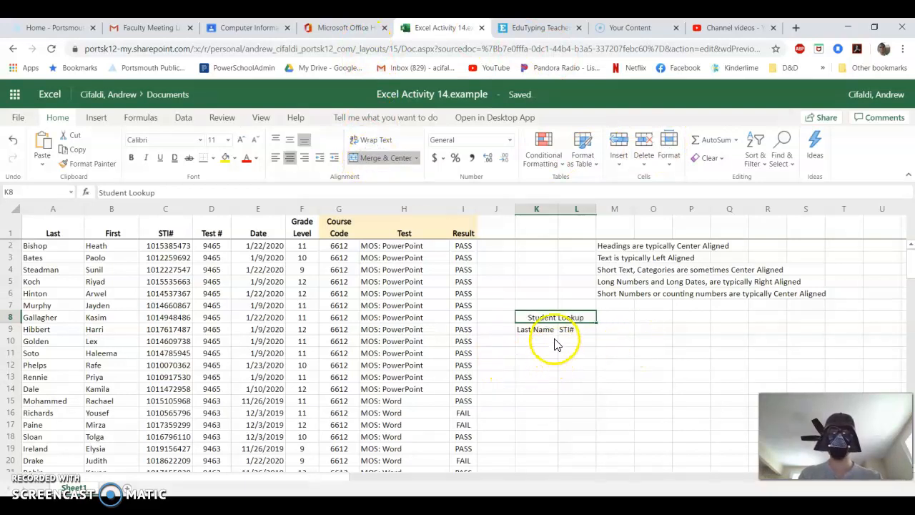
left_click_drag(552, 209, 580, 208)
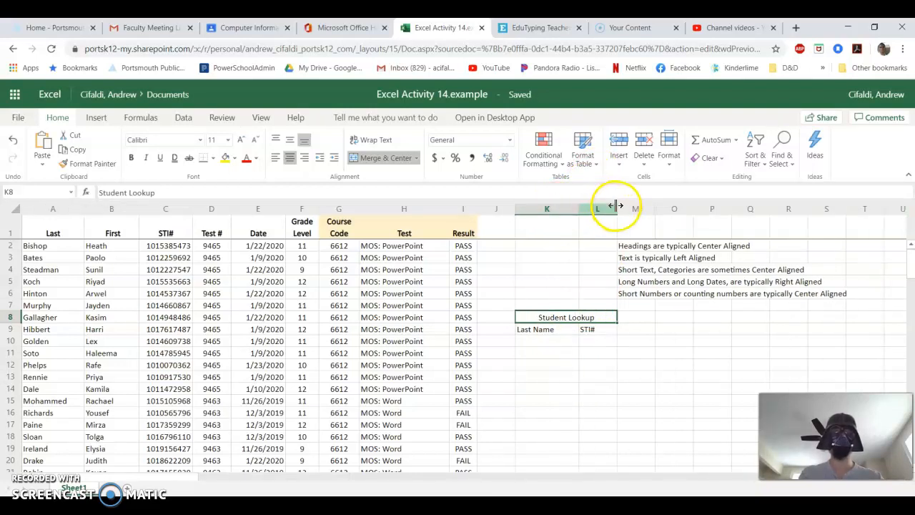
left_click_drag(616, 207, 637, 211)
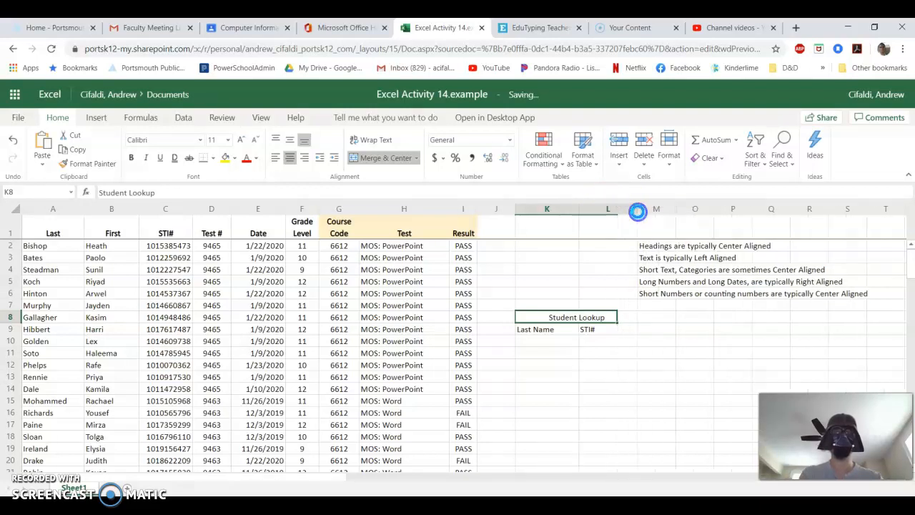
left_click(590, 342)
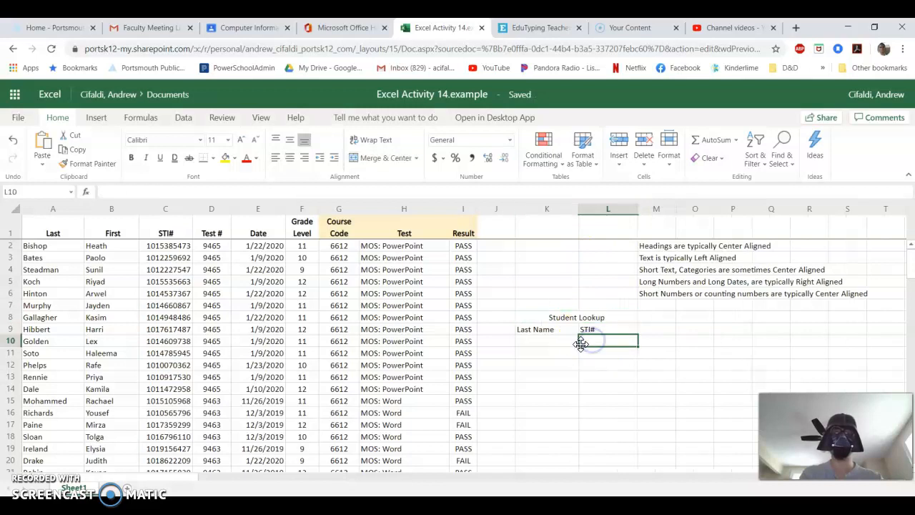
left_click(548, 345)
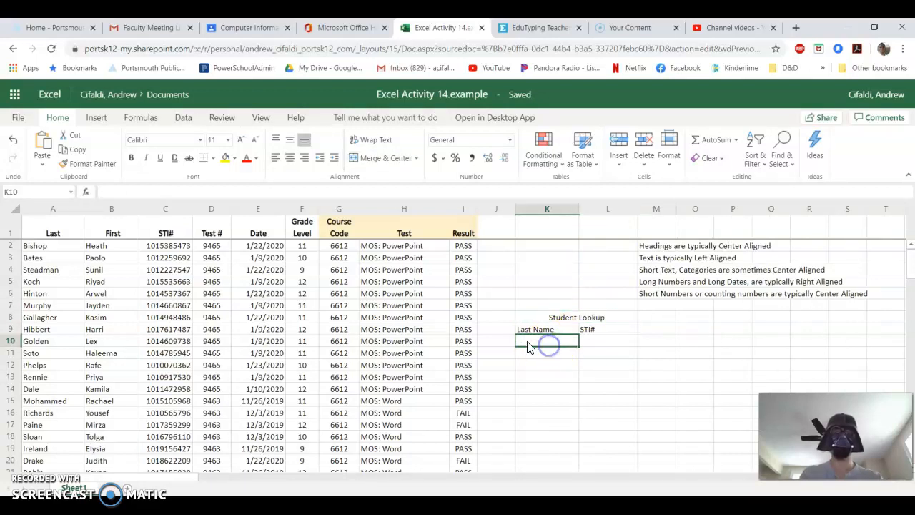
left_click(608, 342)
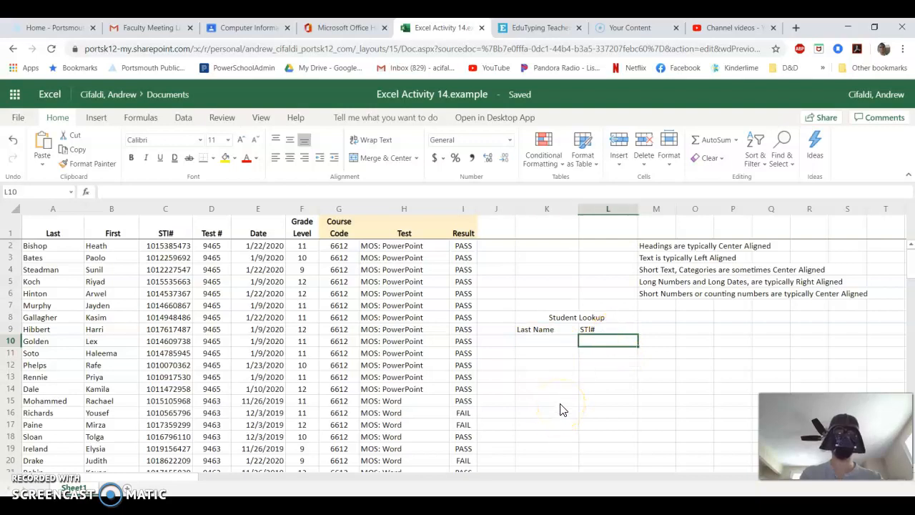
left_click(559, 349)
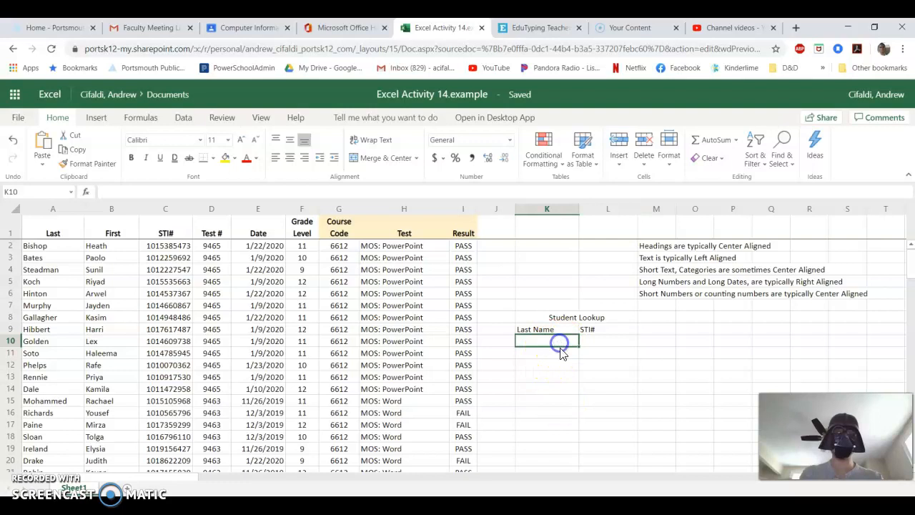
left_click(592, 318)
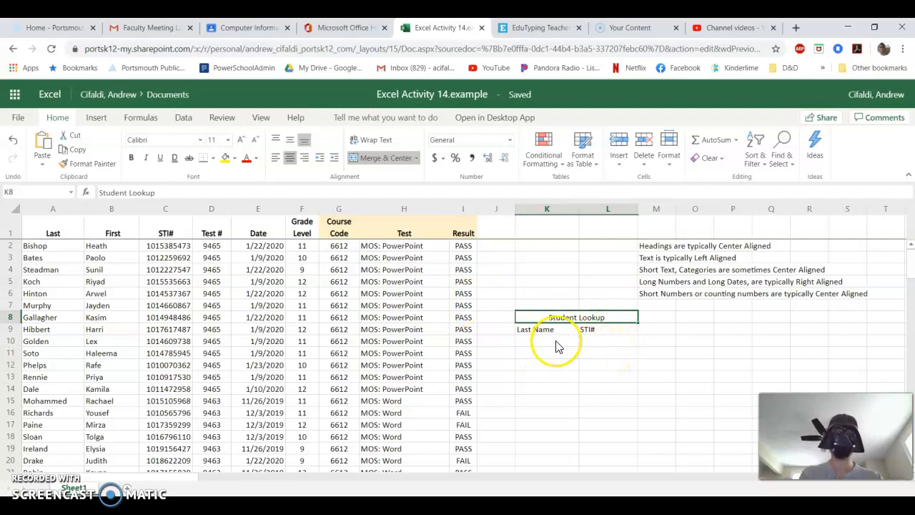
- Start a VLOOKUP formula in L10 with K10 as the lookup value
left_click(597, 342)
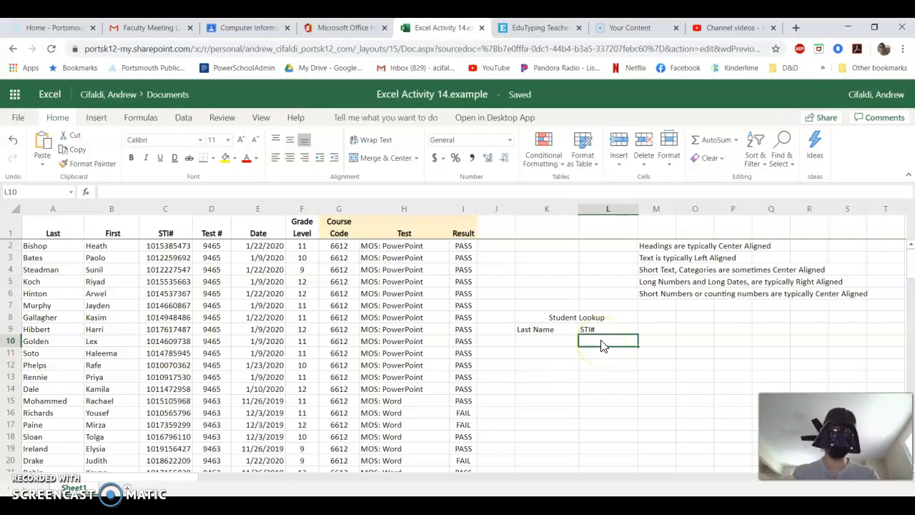
type("=")
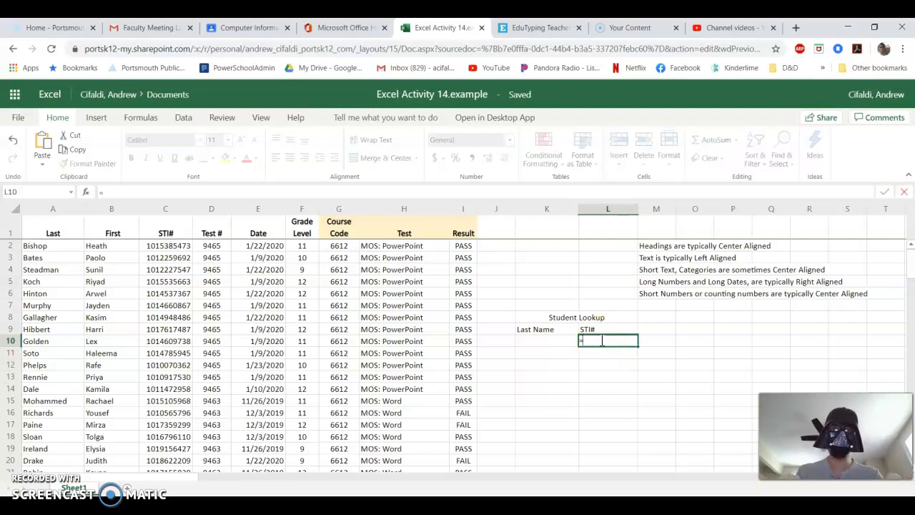
type("Vlookup")
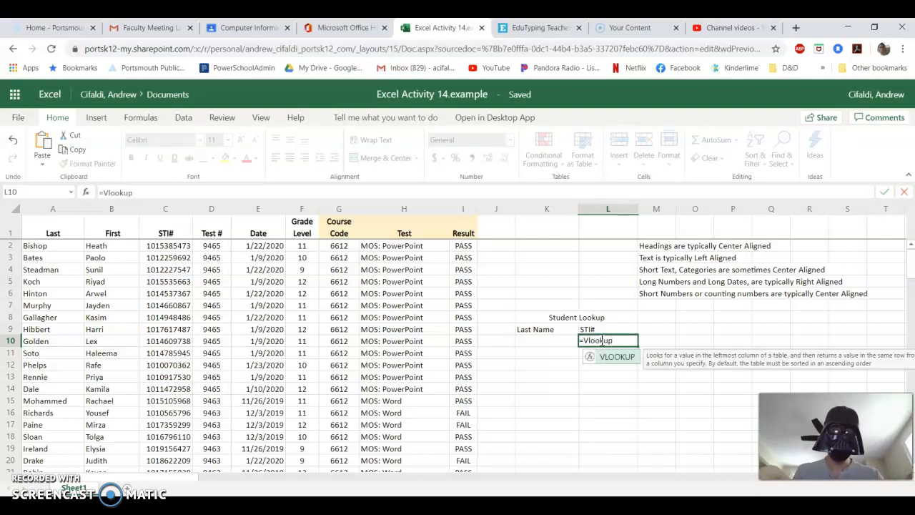
type("(")
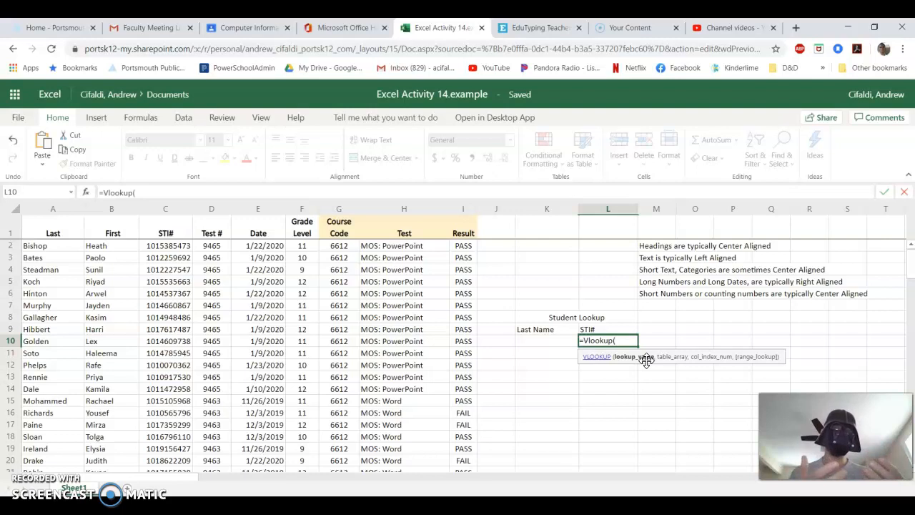
left_click(544, 342)
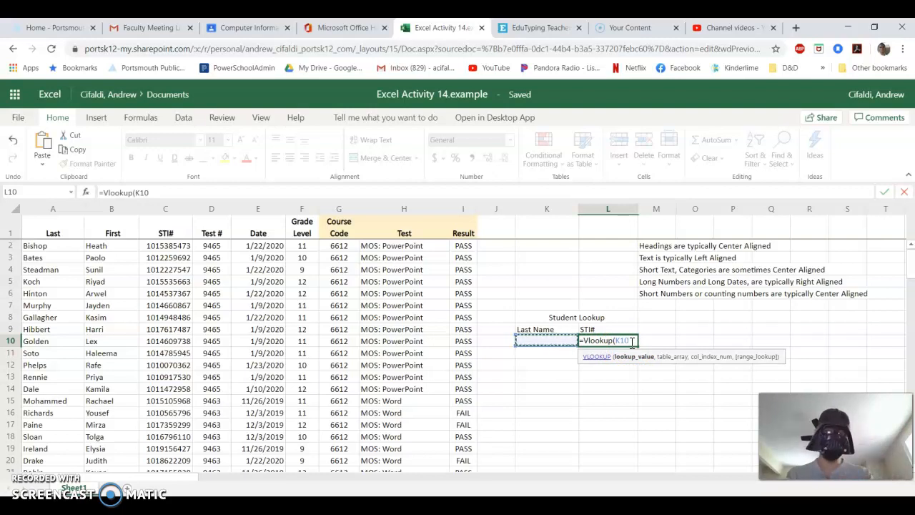
type(",")
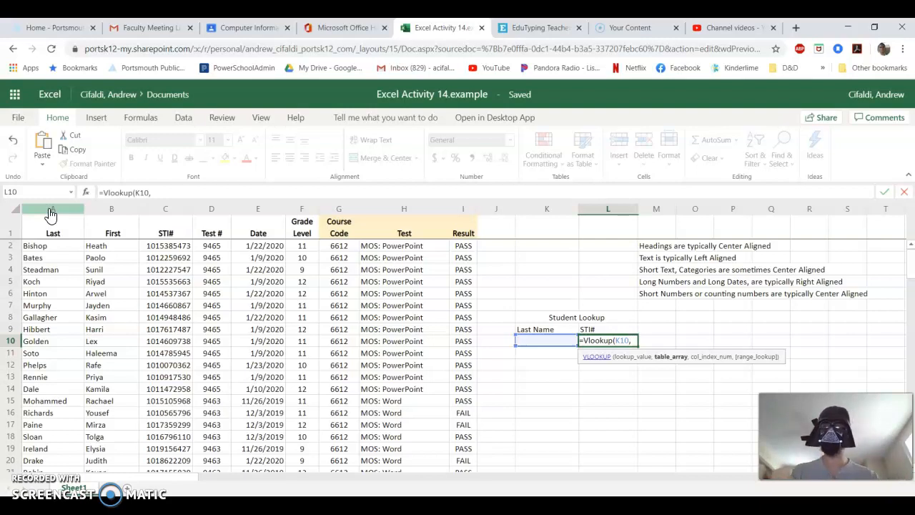
- Set the VLOOKUP table array to columns A:C, from Last through STI#
left_click_drag(52, 212, 52, 236)
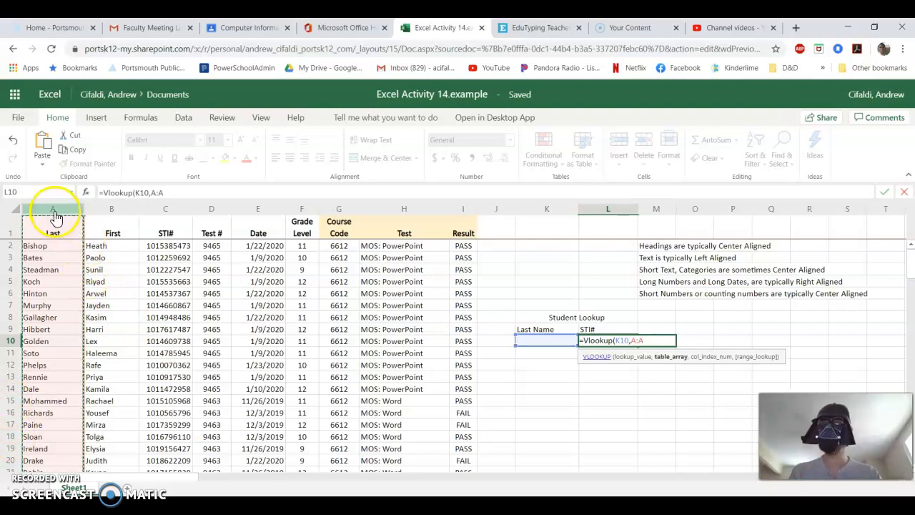
left_click_drag(55, 214, 163, 214)
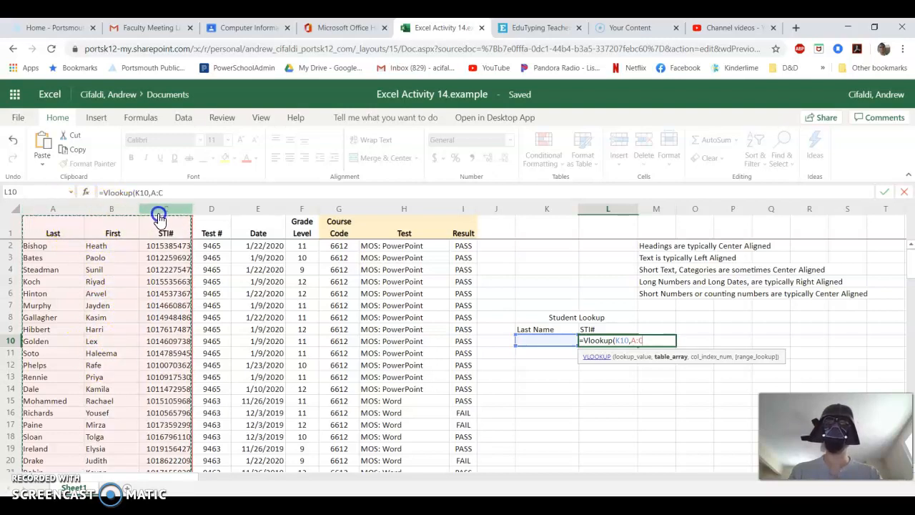
mouse_move(177, 218)
left_mouse_down()
mouse_move(453, 210)
mouse_move(190, 214)
left_mouse_up()
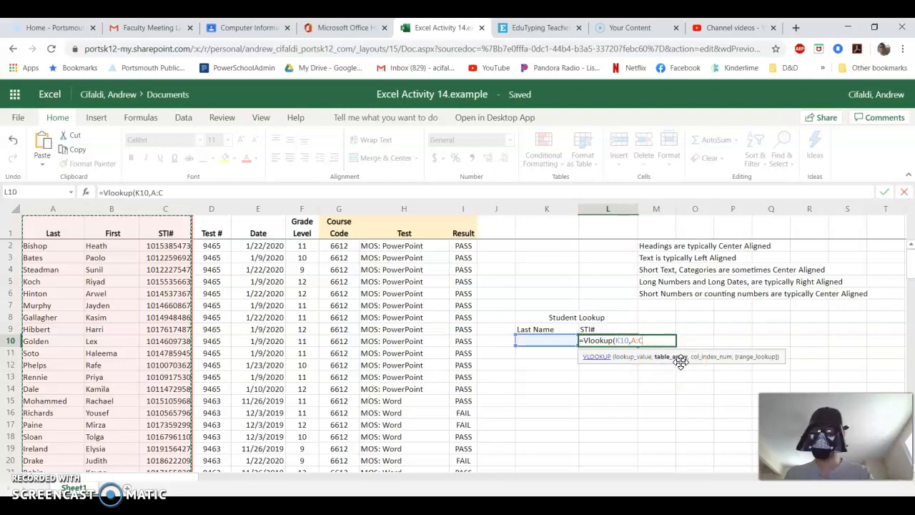
type(",")
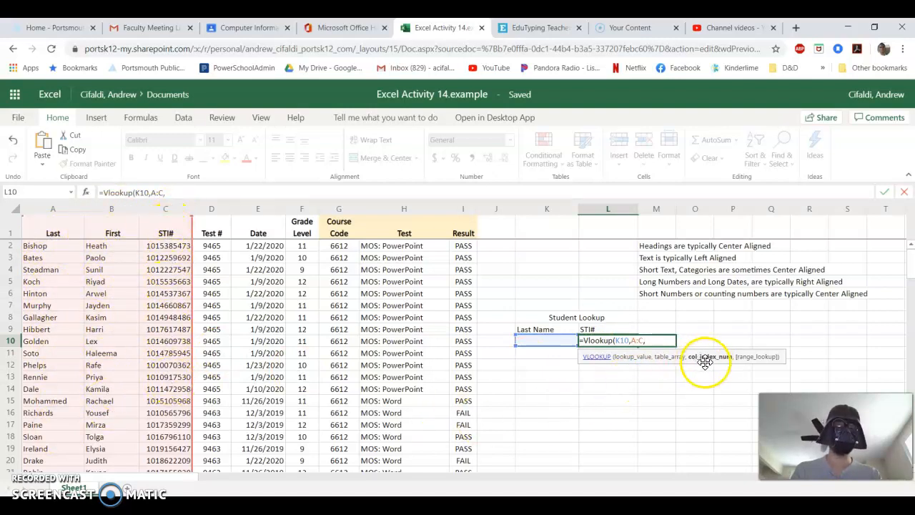
- Complete the VLOOKUP in L10 with column index 3 and range lookup False, and commit the formula
type("3")
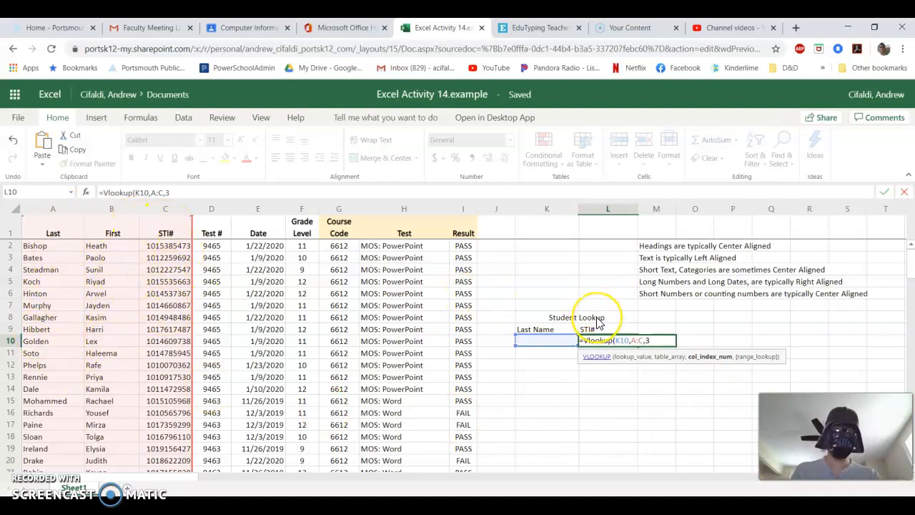
type(",")
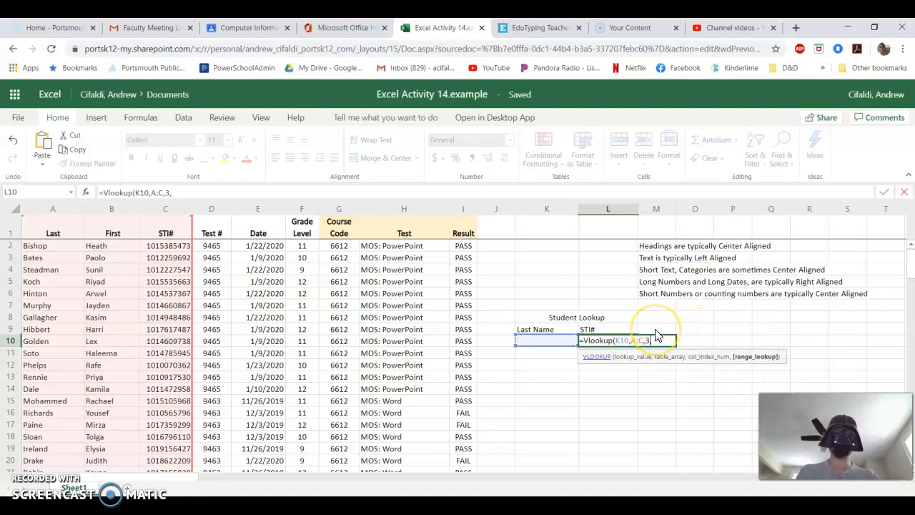
key("BackSpace")
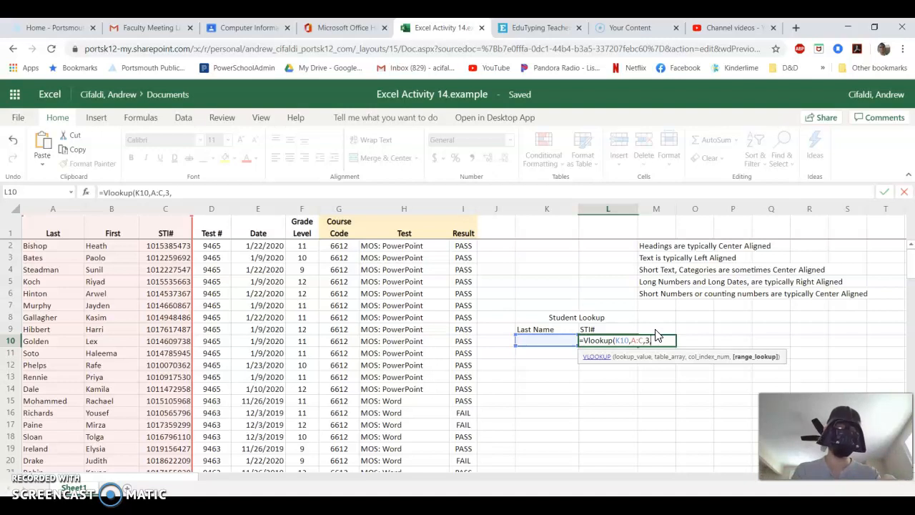
type("T")
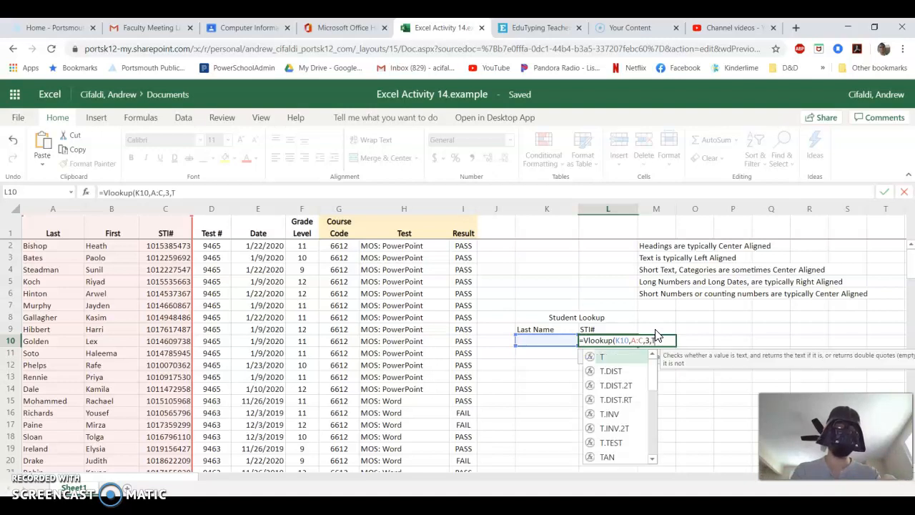
key("BackSpace")
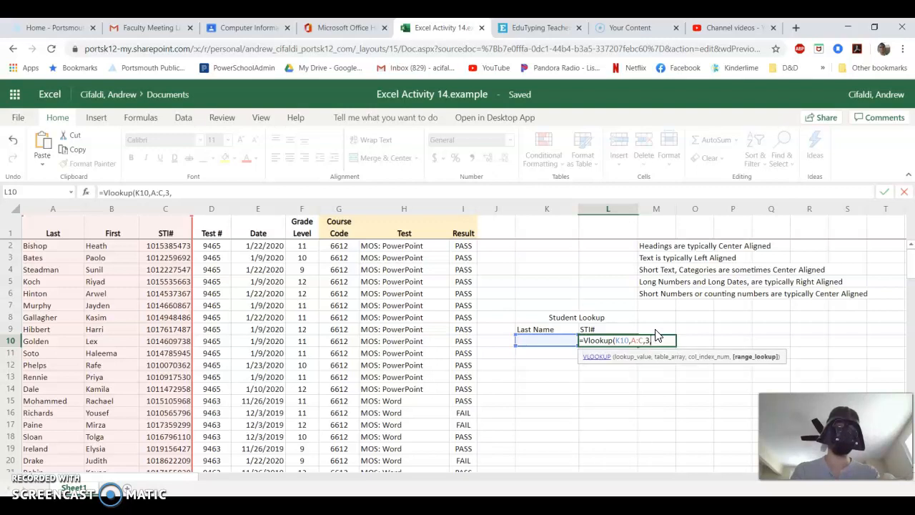
type("False")
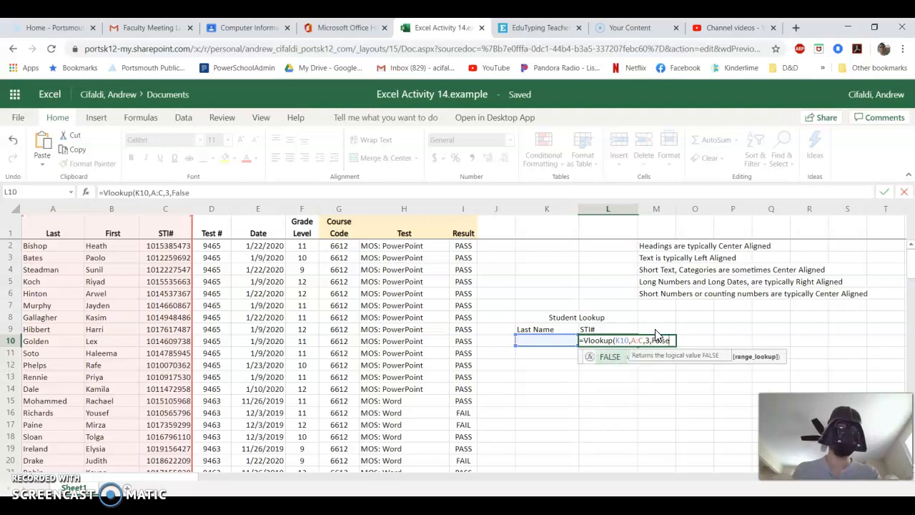
type(")")
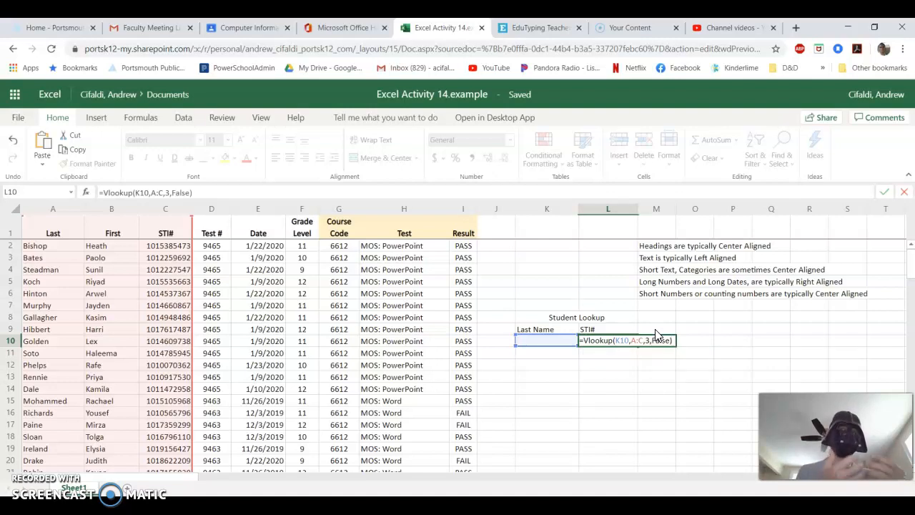
left_click(600, 340)
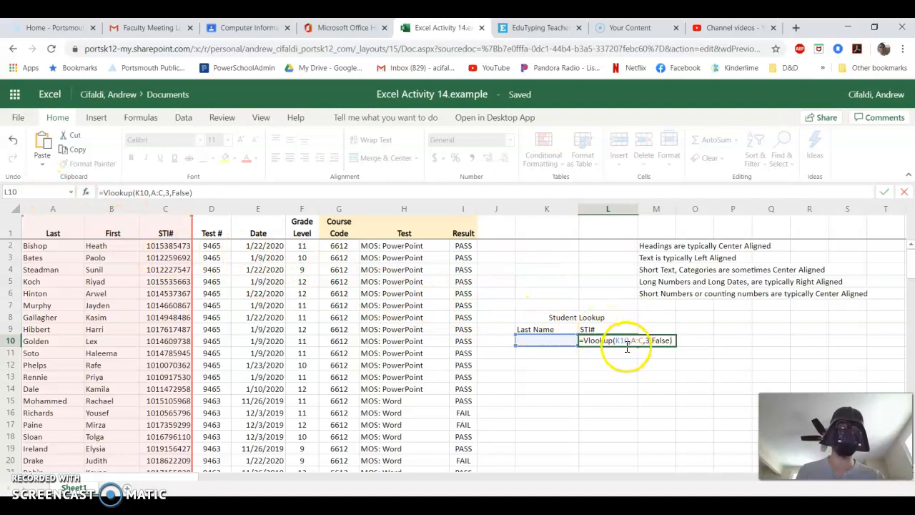
left_click(672, 341)
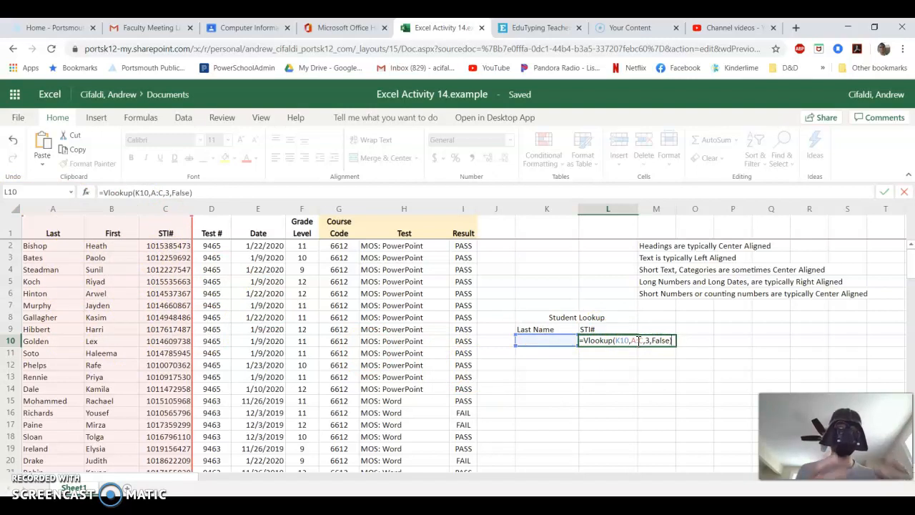
left_click(575, 344)
left_click(585, 339)
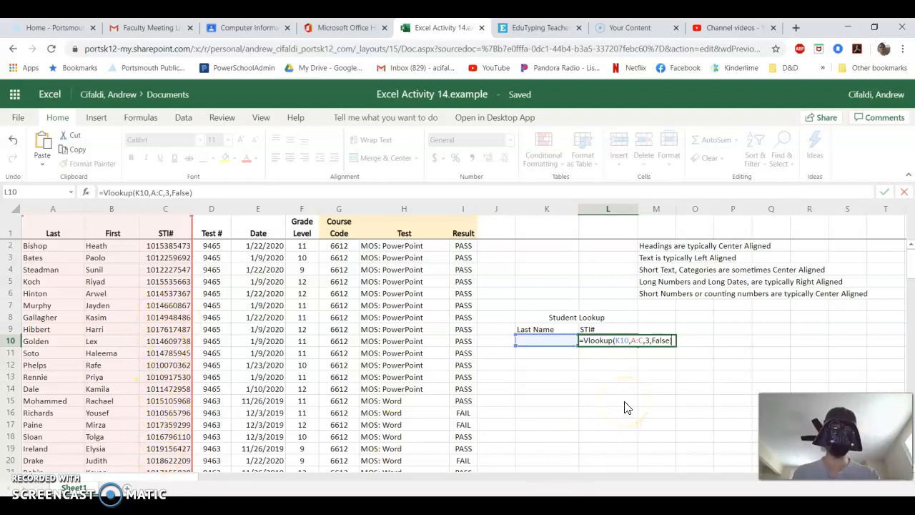
key("Return")
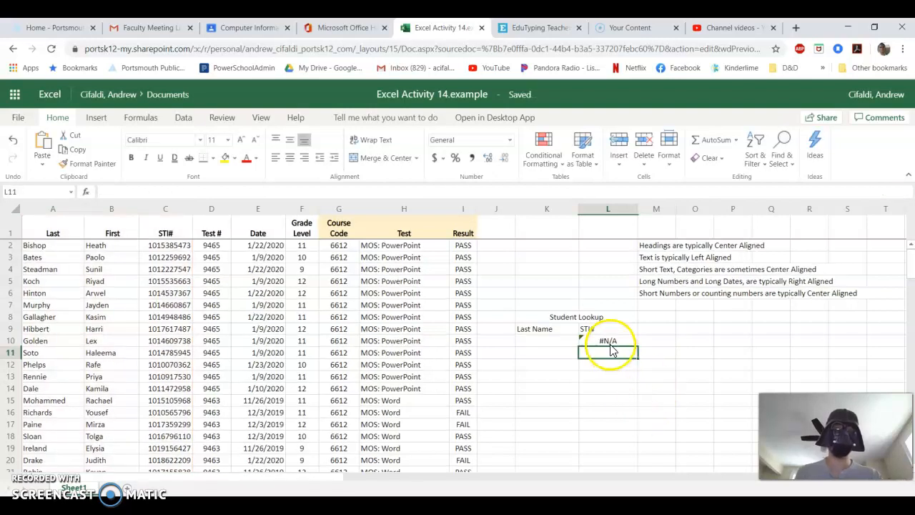
- Test the lookup by entering the last name from A10 into K10 and select the STI# result in L10
left_click(608, 342)
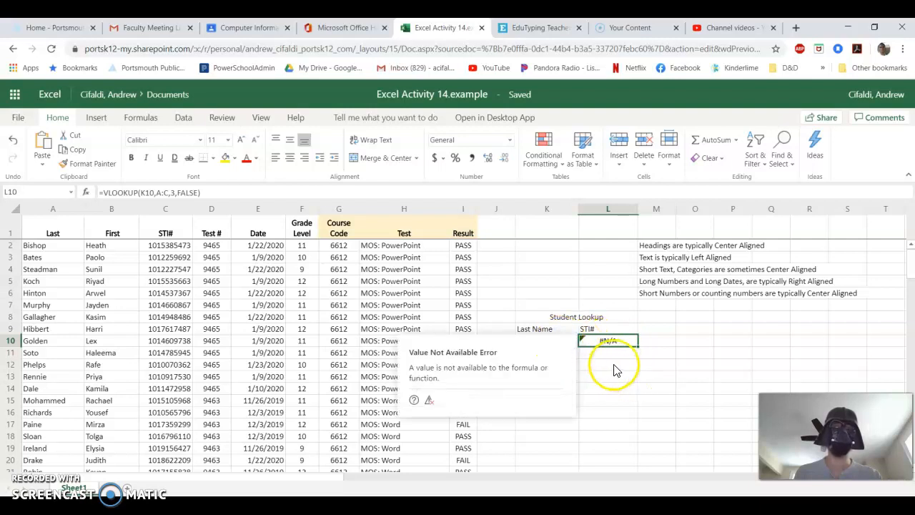
key("Left")
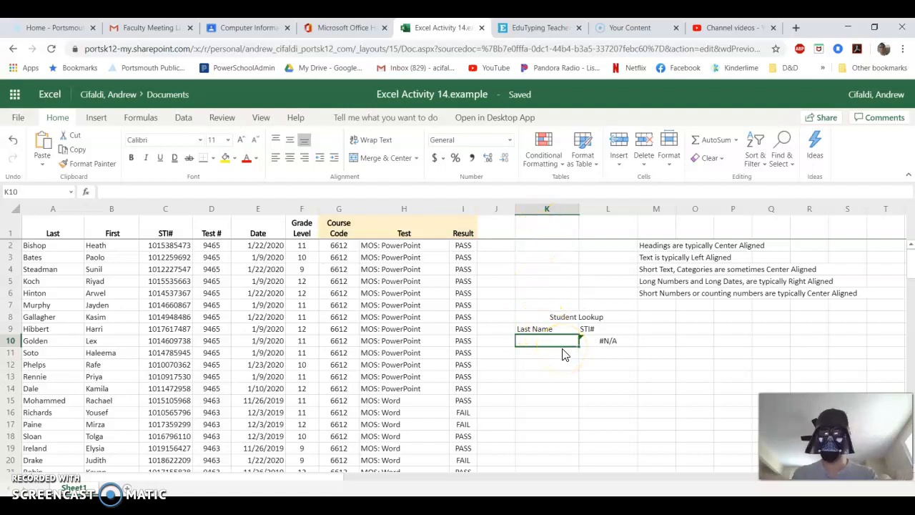
type("Golden")
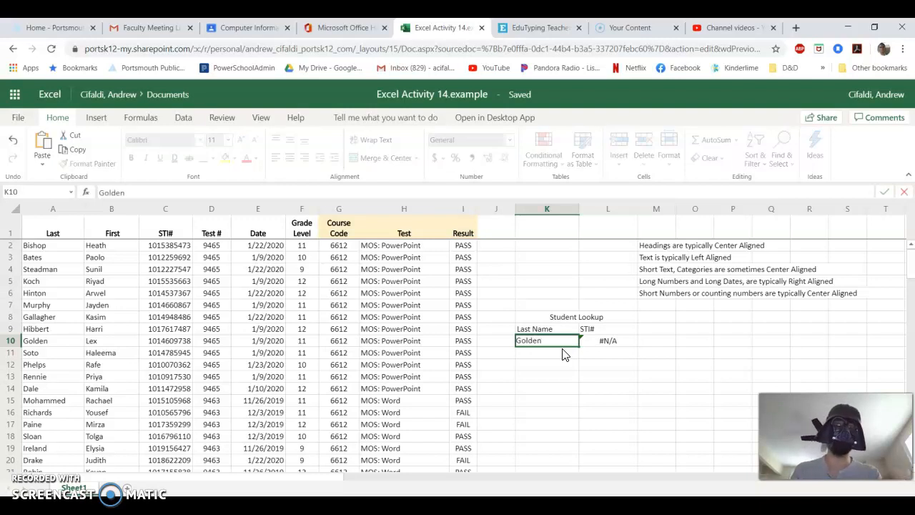
key("Return")
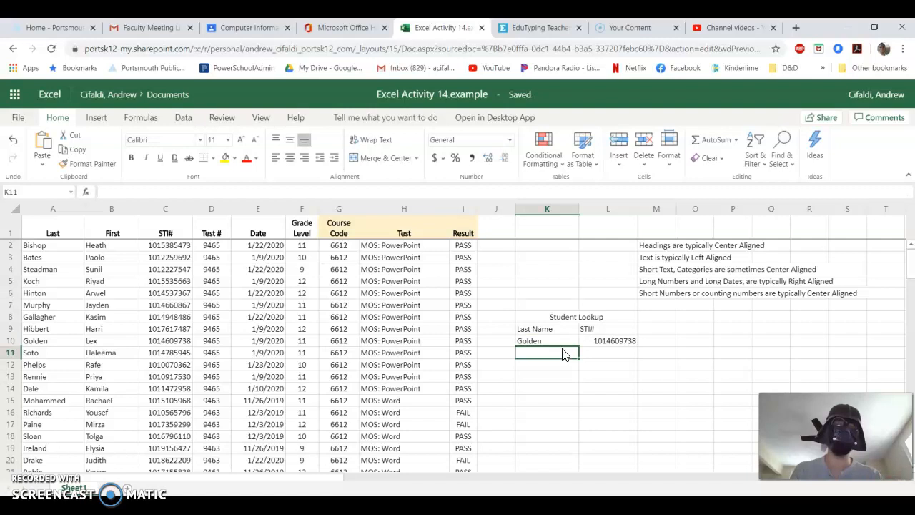
left_click(606, 342)
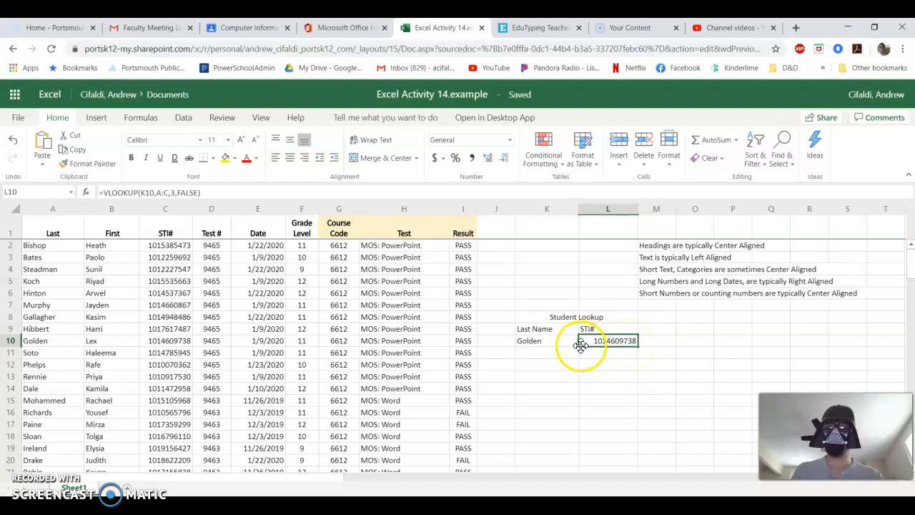
- Replace the lookup name in K10 with the last name from A3 and select the STI# result in L10
left_click(548, 343)
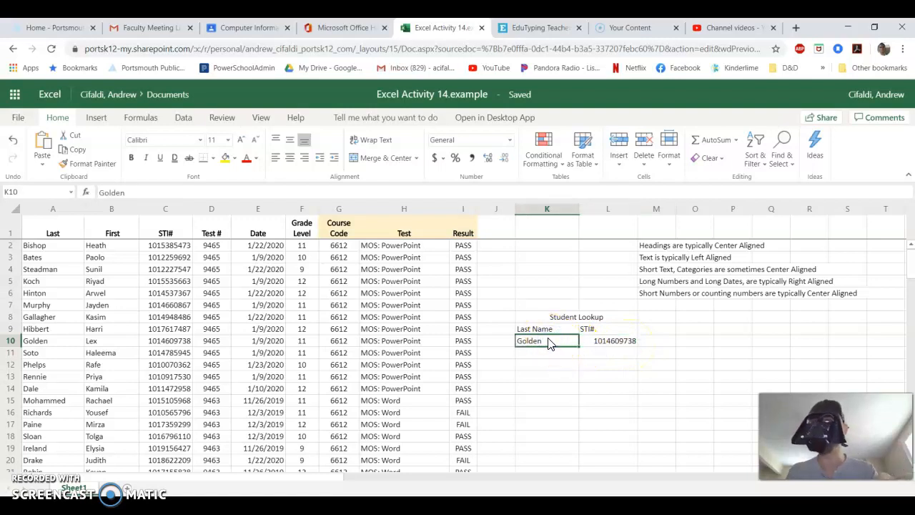
type("Bates")
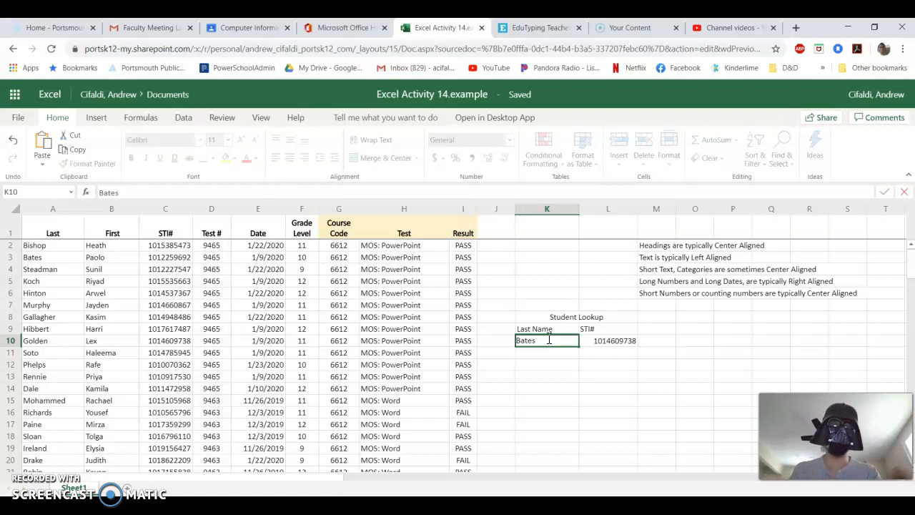
key("Return")
left_click(599, 343)
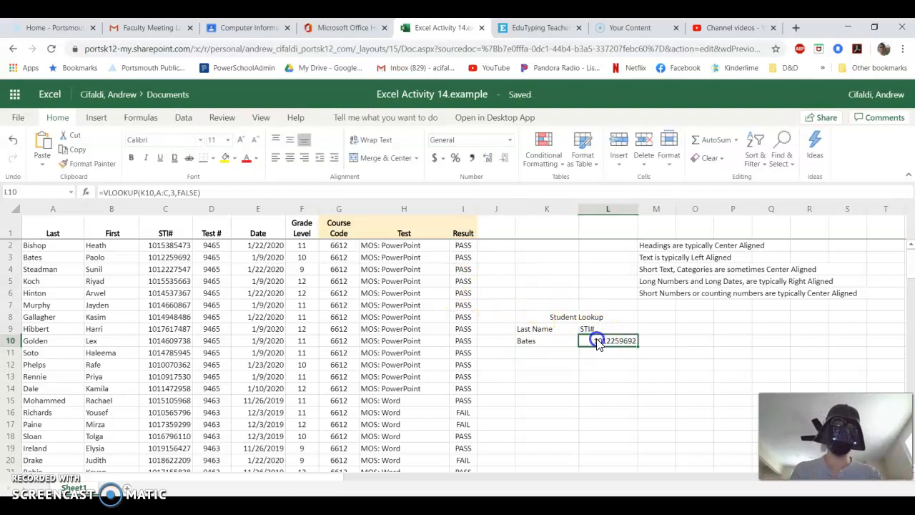
- Open the L10 formula for editing and examine its VLOOKUP arguments, including the lookup value, table array and range lookup
left_click(541, 344)
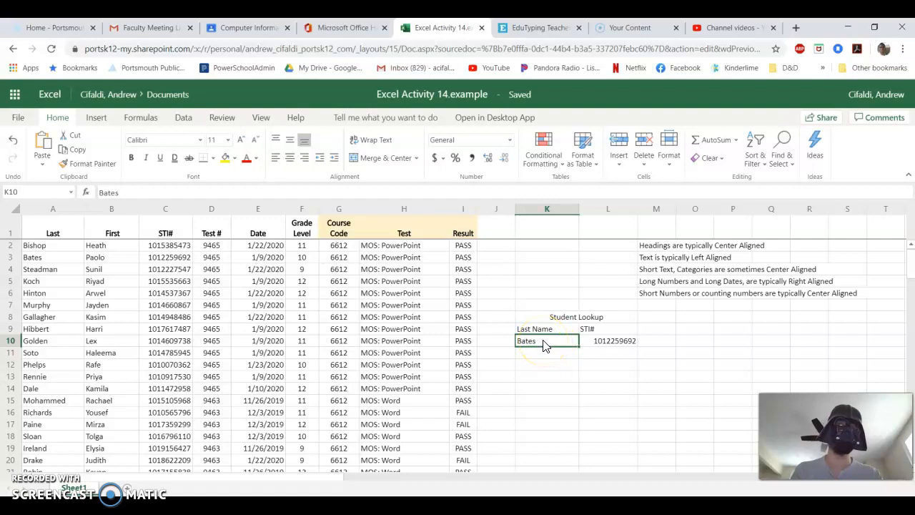
left_click(602, 343)
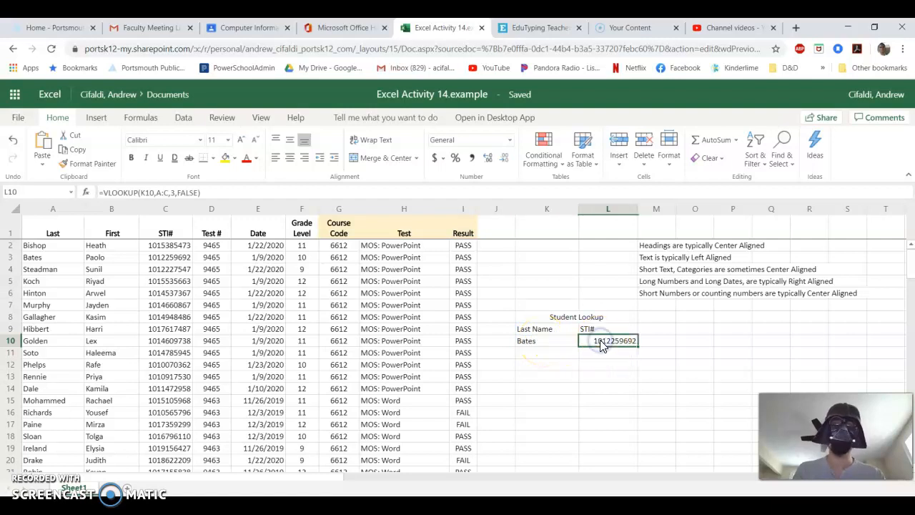
double_click(607, 342)
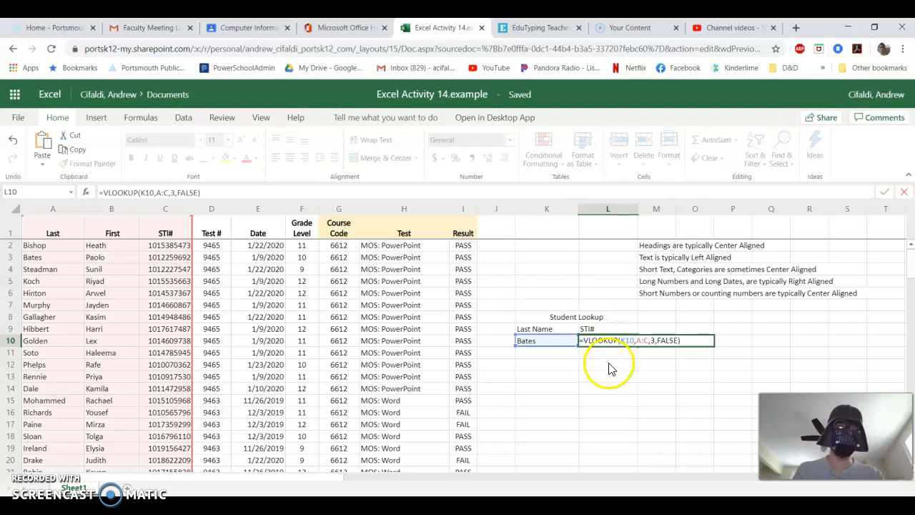
left_click(629, 339)
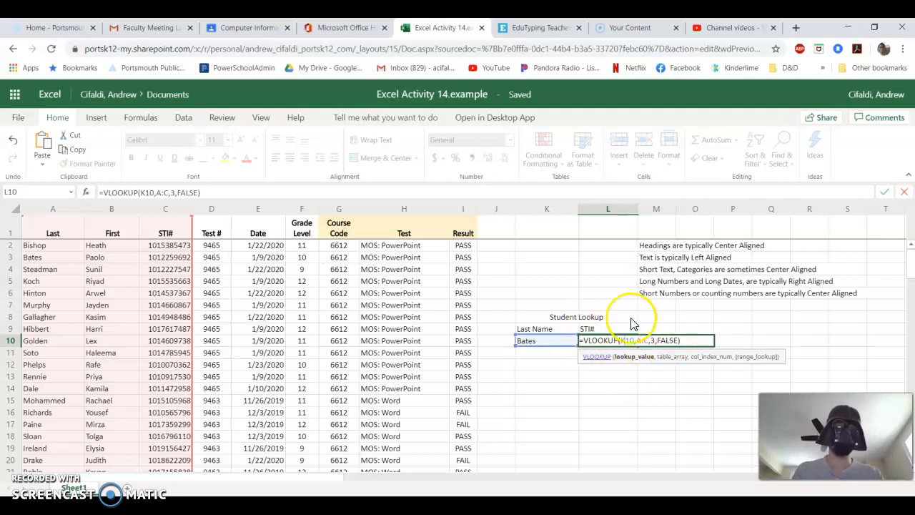
left_click(652, 340)
left_click(626, 340)
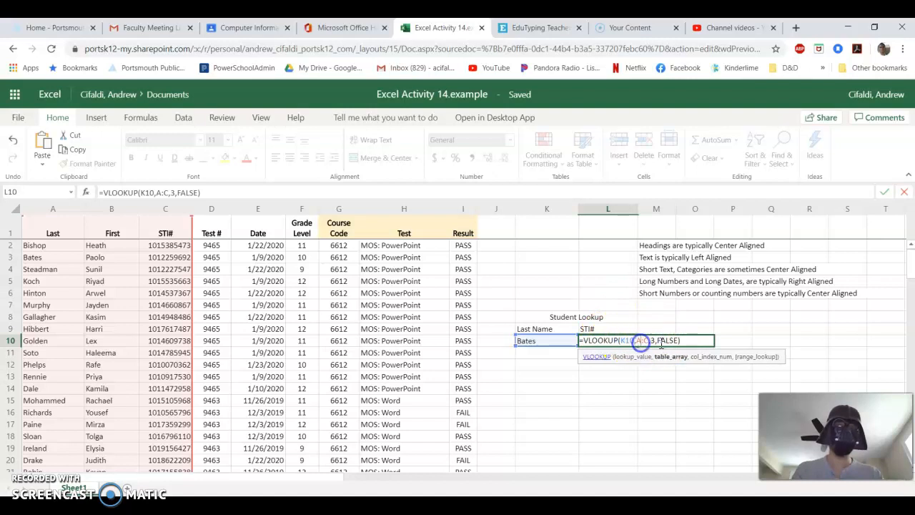
left_click(664, 341)
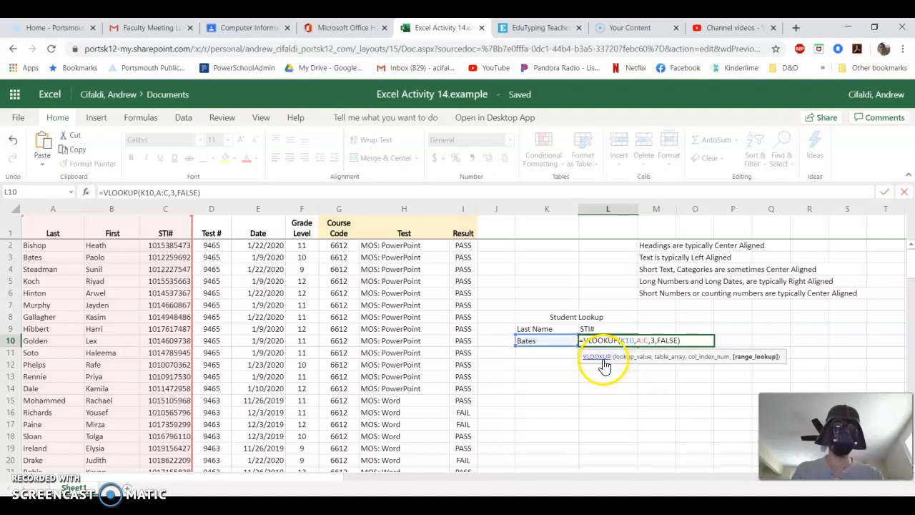
- Open the VLOOKUP function help, read the four pieces of information its syntax needs, and close the help window
left_click(601, 357)
left_click_drag(156, 34, 415, 102)
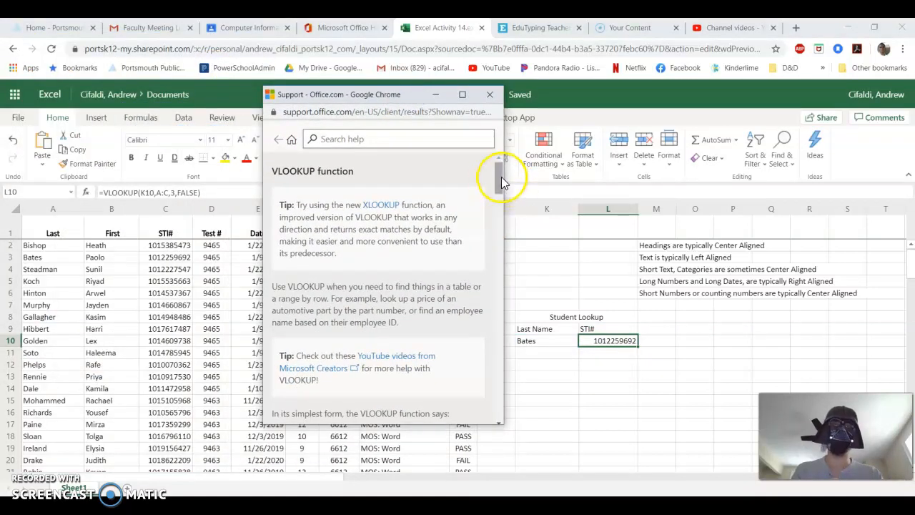
left_click_drag(503, 180, 496, 208)
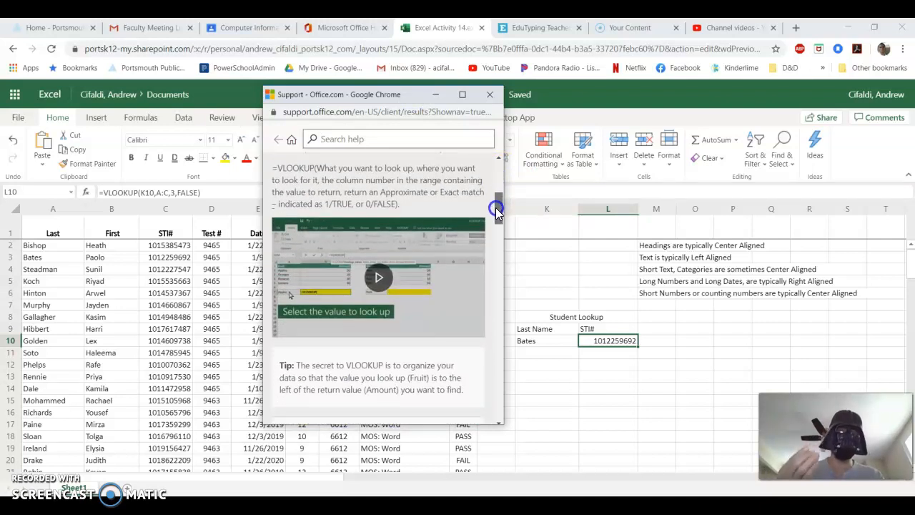
left_click_drag(497, 207, 496, 239)
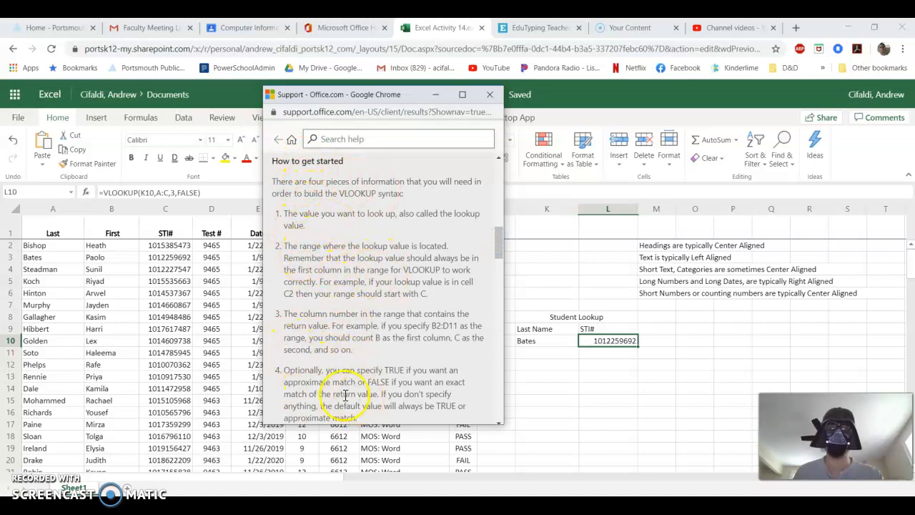
left_click_drag(501, 250, 501, 255)
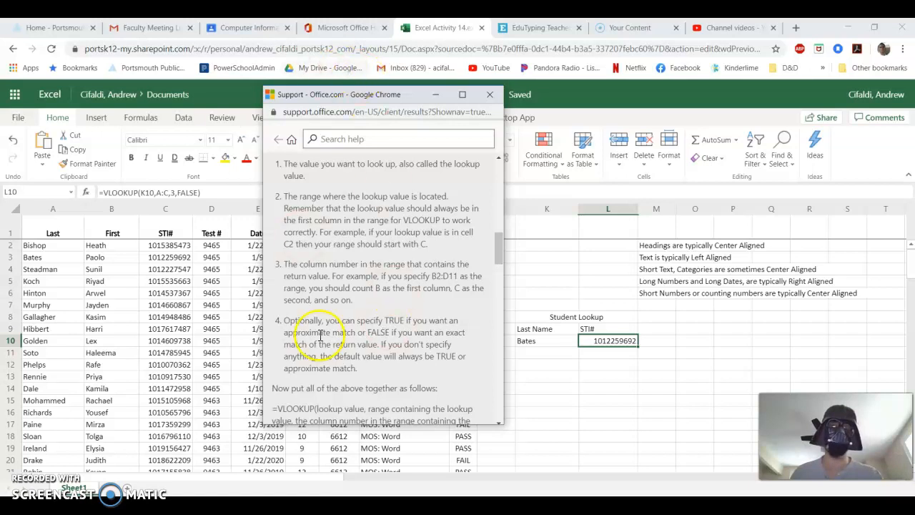
left_click_drag(495, 246, 491, 170)
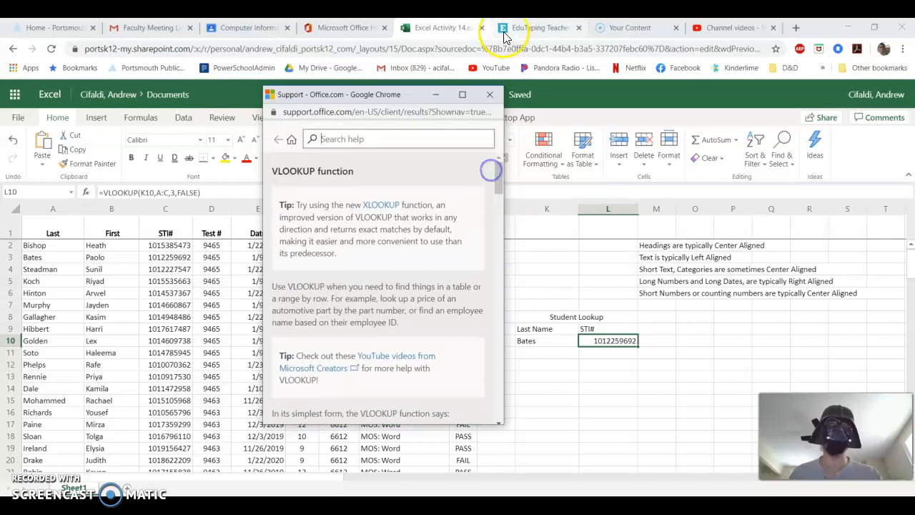
left_click(490, 94)
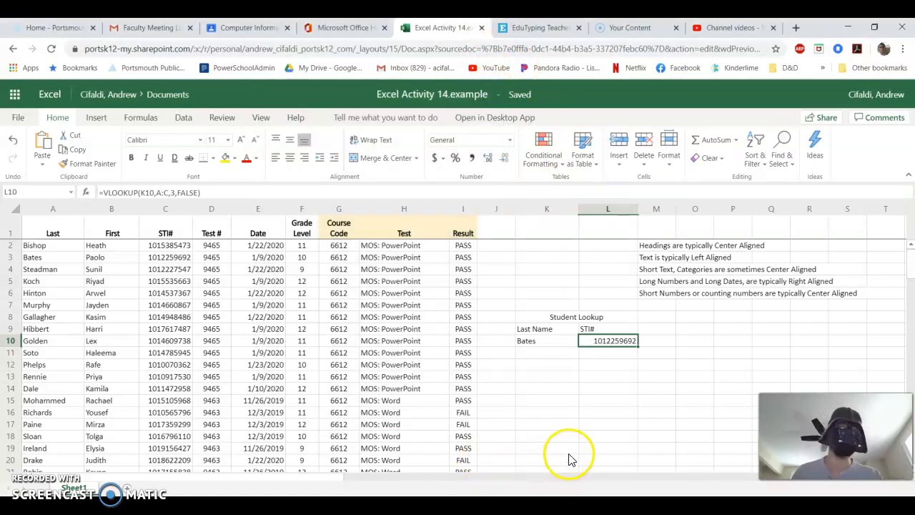
- Format the K9:L9 header cells with a dark green fill and bold white text
left_click_drag(547, 330, 613, 337)
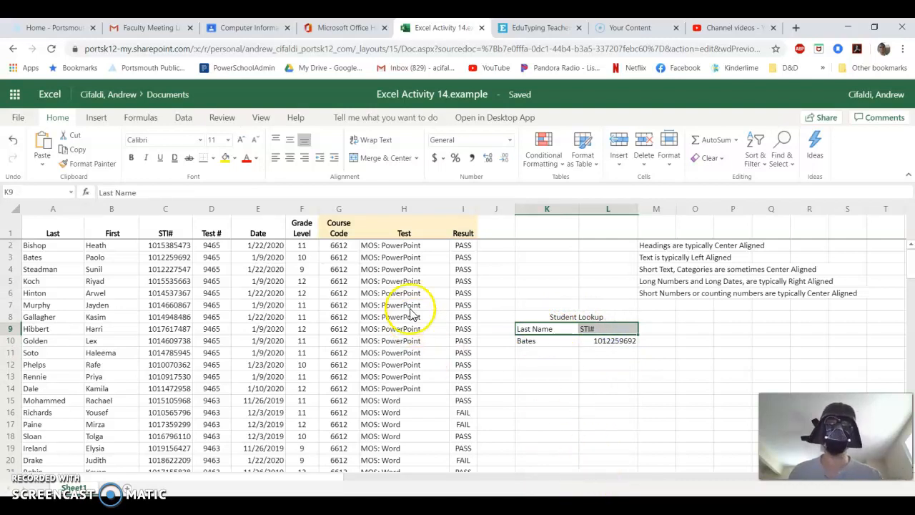
left_click(234, 165)
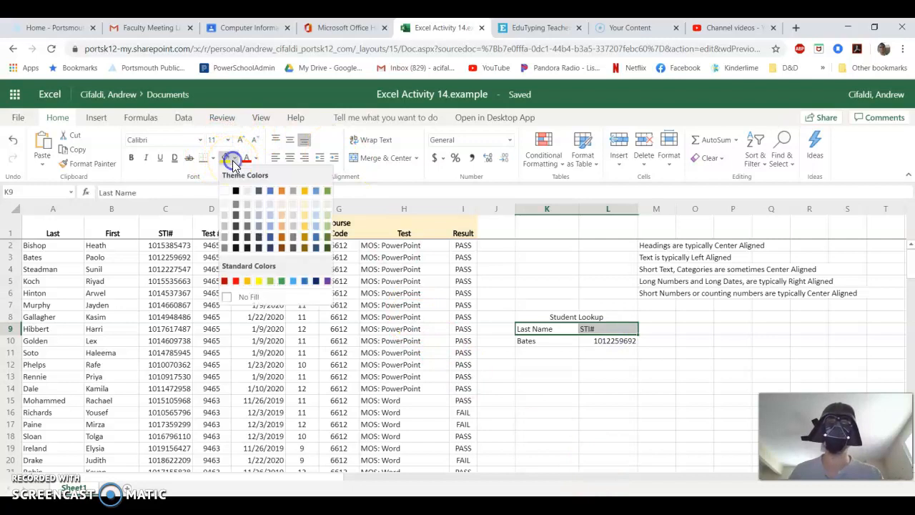
left_click(326, 250)
left_click(258, 161)
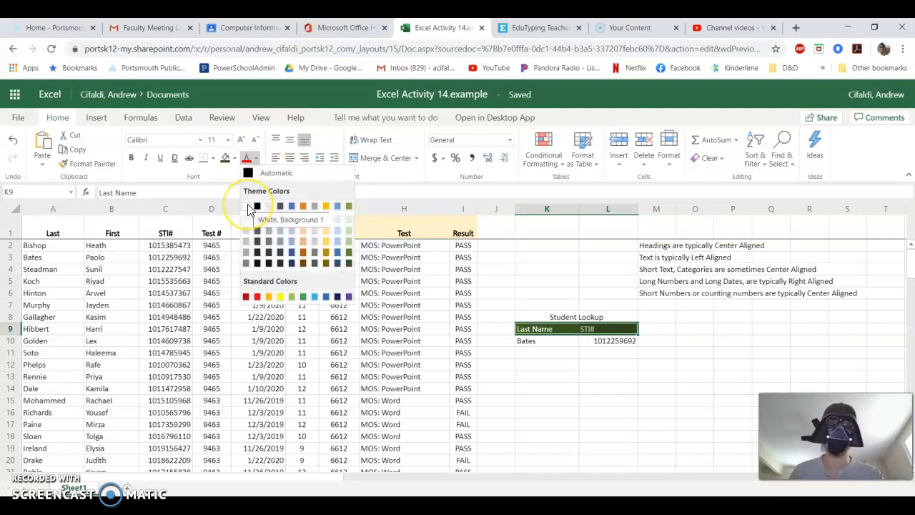
left_click(248, 206)
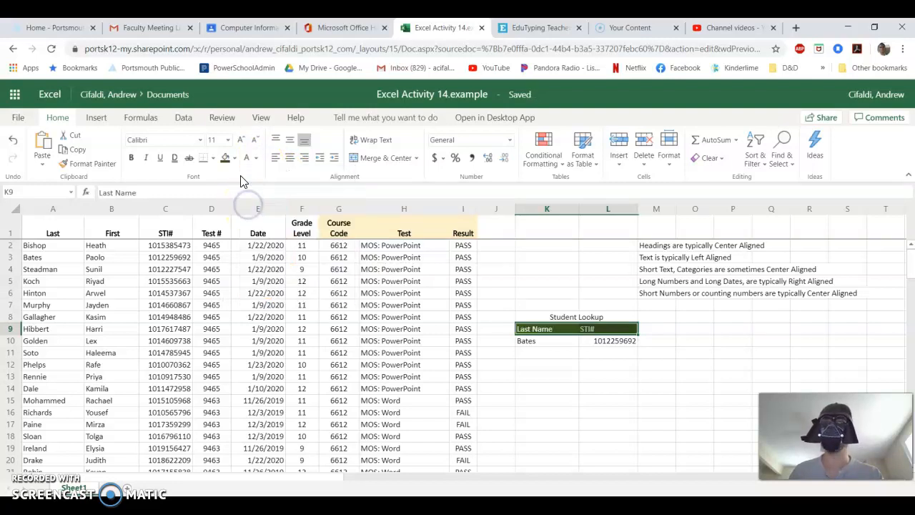
left_click(132, 157)
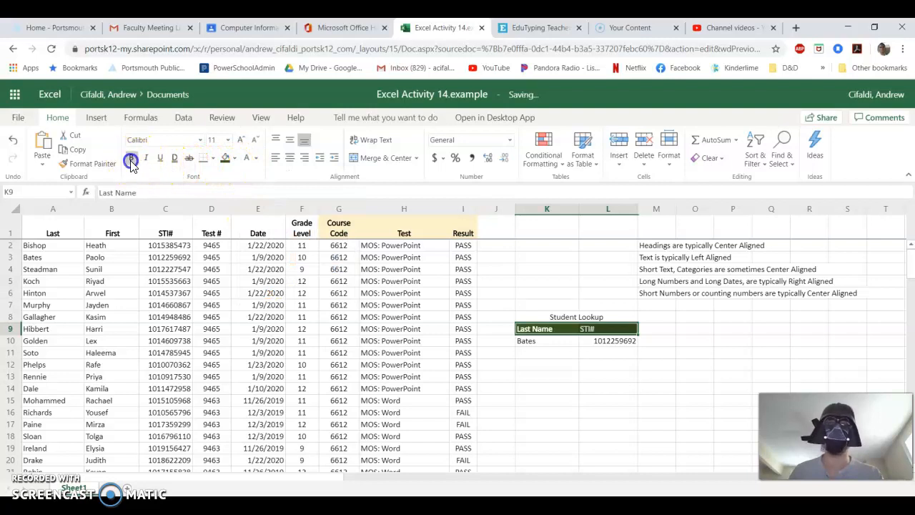
- Fill the merged Student Lookup title cell in K8 with light green
left_click(560, 317)
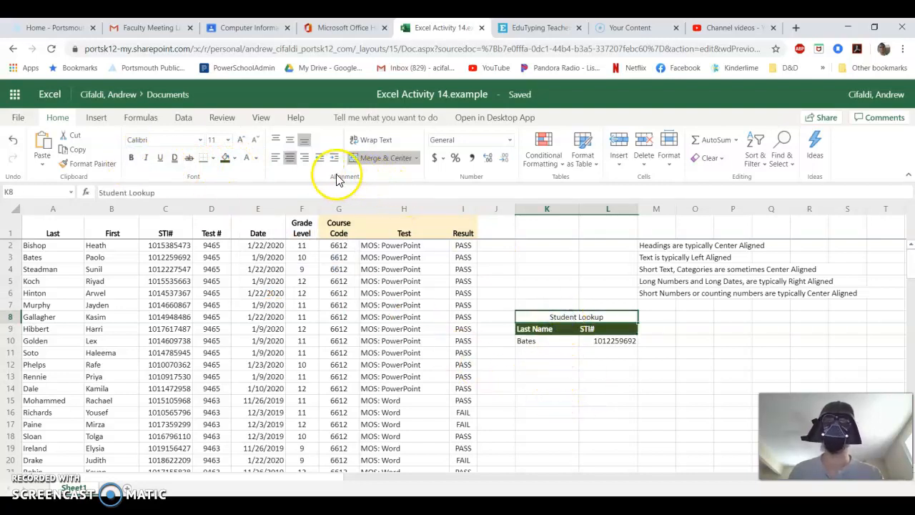
left_click(234, 159)
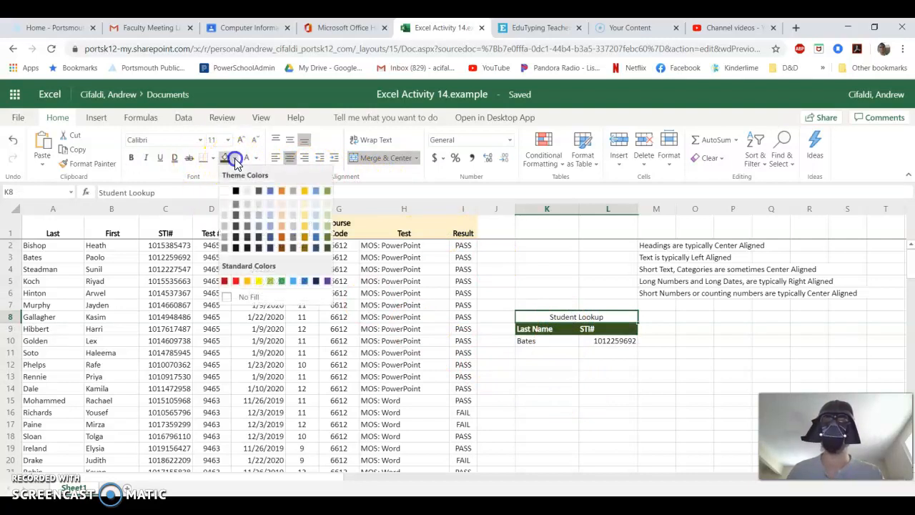
left_click(329, 222)
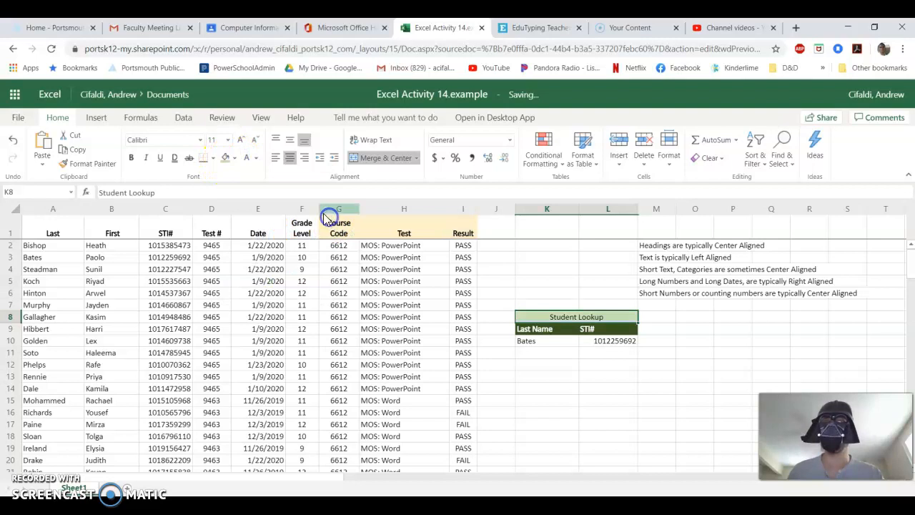
- Set the border color to dark green and apply a thick outside border to the Student Lookup title cell
left_click(214, 159)
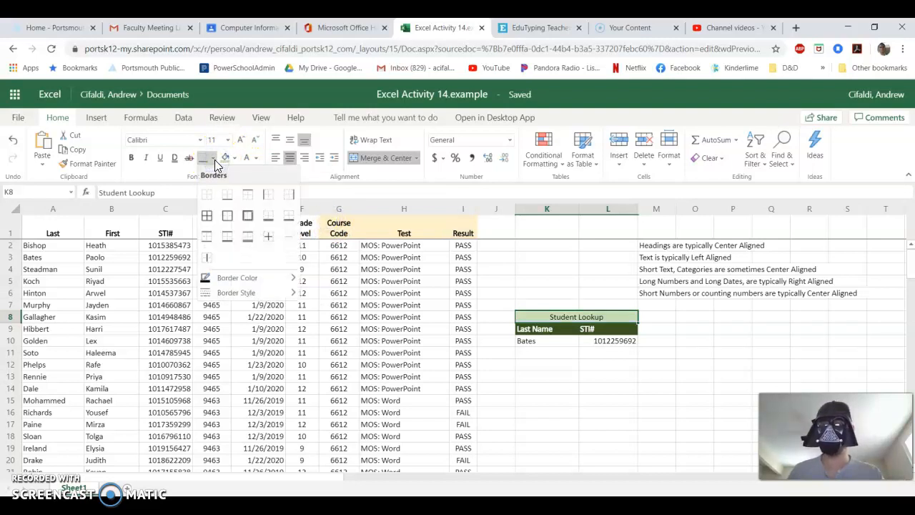
left_click(246, 237)
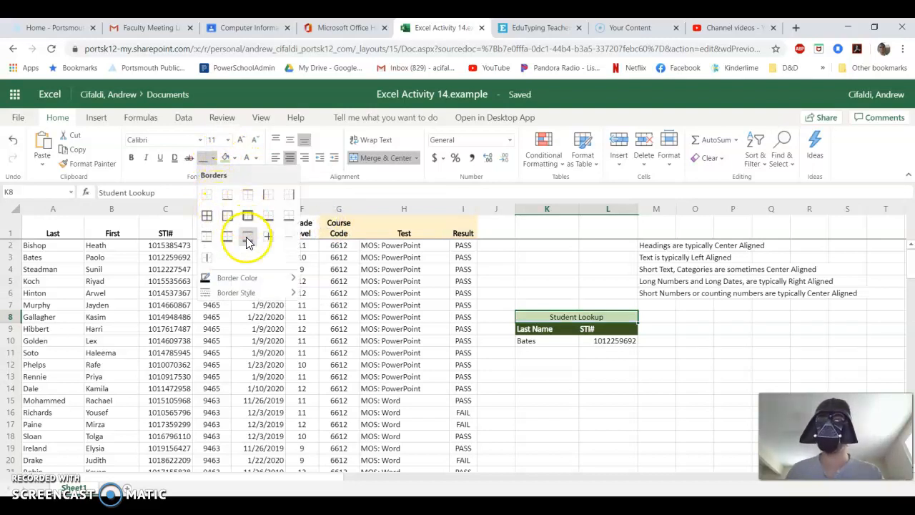
mouse_move(288, 277)
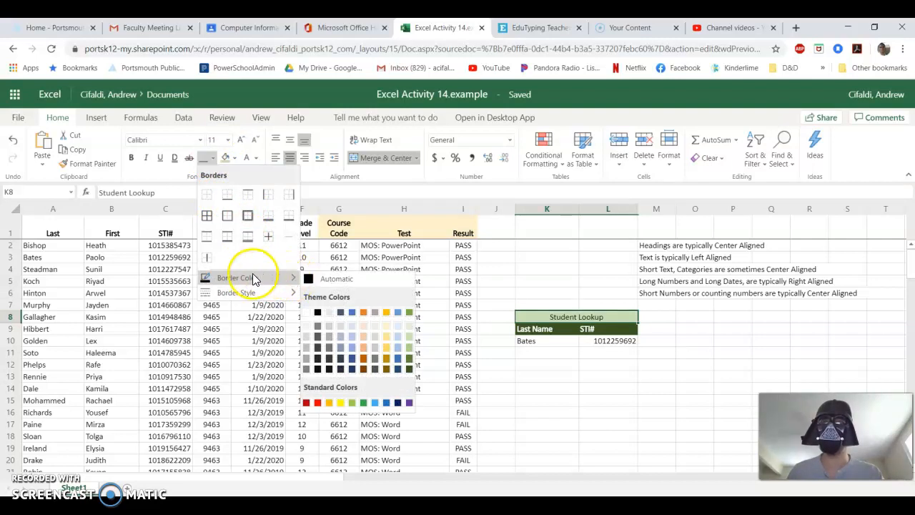
left_click(410, 370)
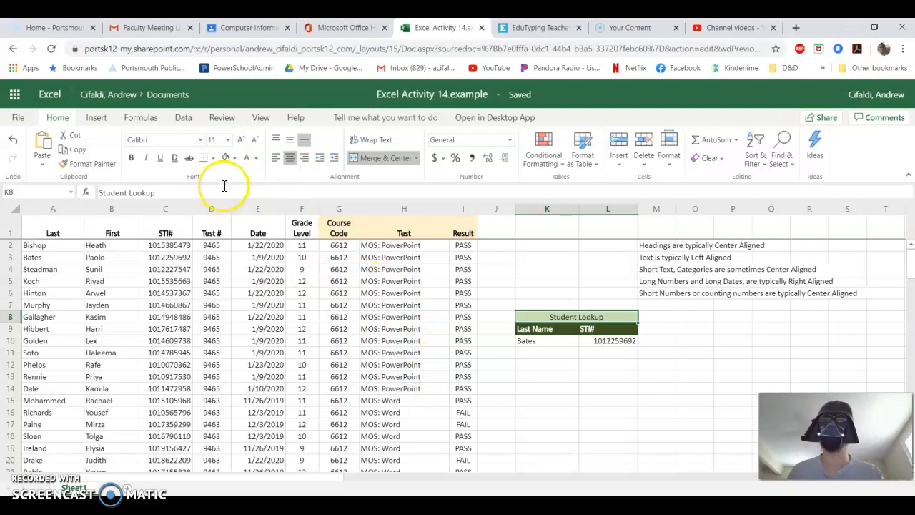
left_click(212, 159)
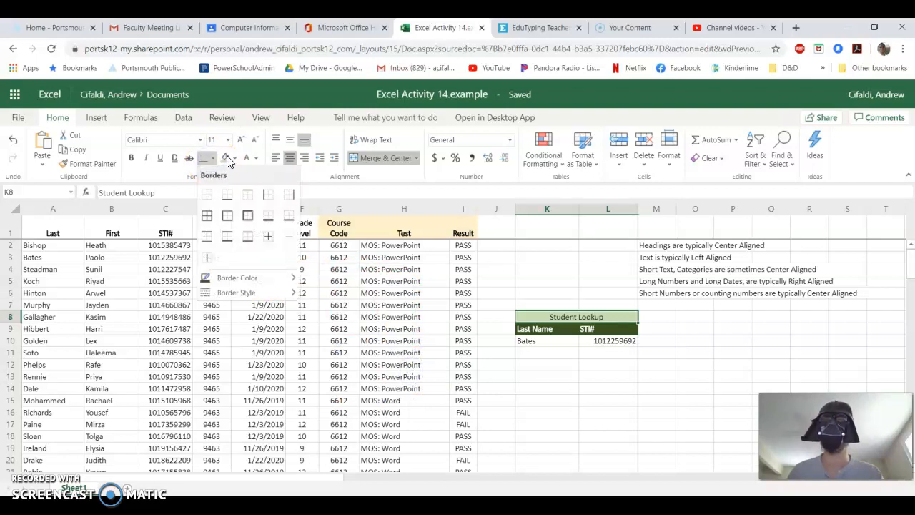
mouse_move(226, 274)
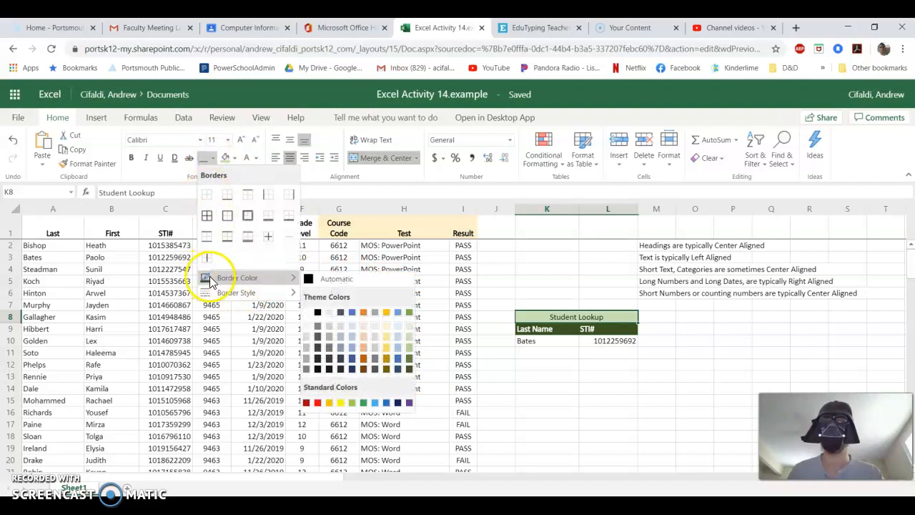
left_click(247, 215)
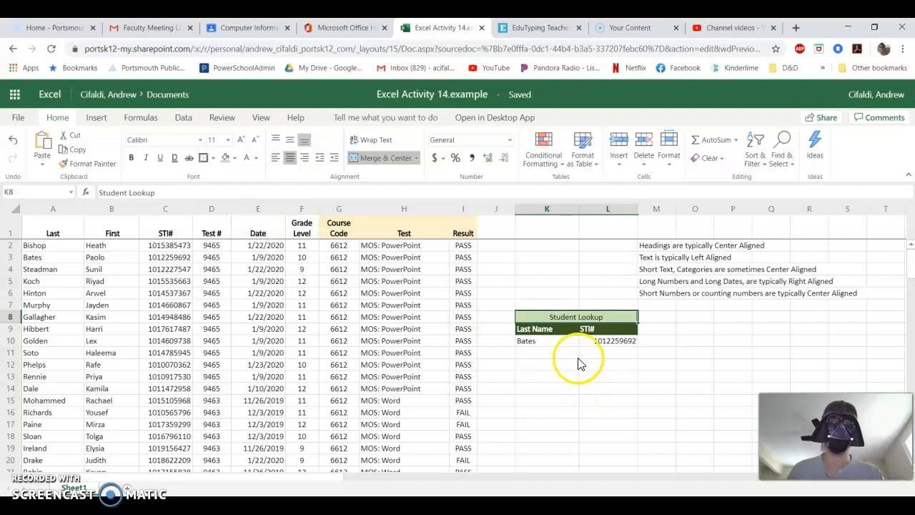
- Give the last name input cell K10 the same thick outside border and a standard yellow fill
left_click_drag(572, 352, 585, 353)
left_click(546, 344)
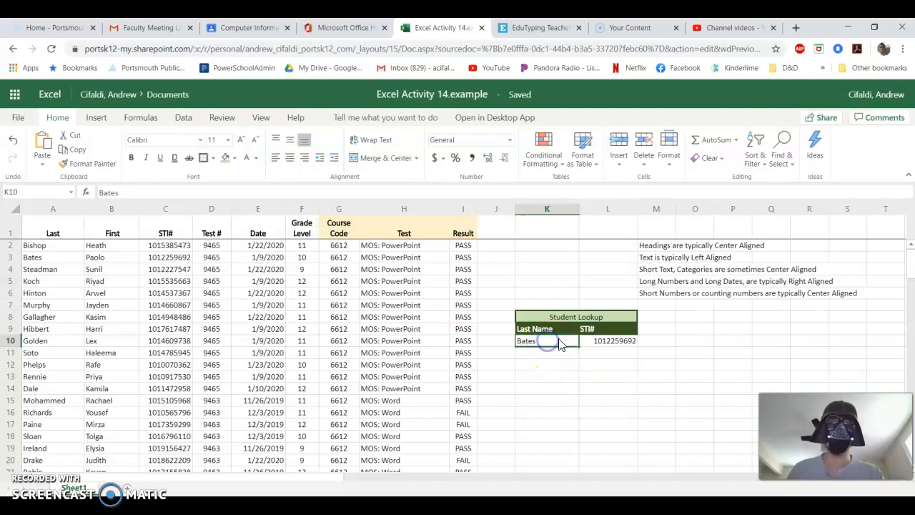
left_click(542, 347)
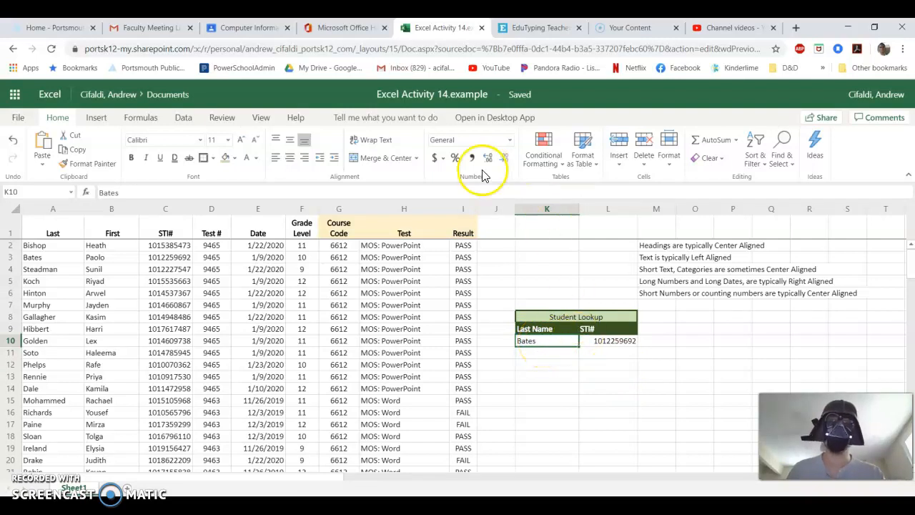
left_click(204, 158)
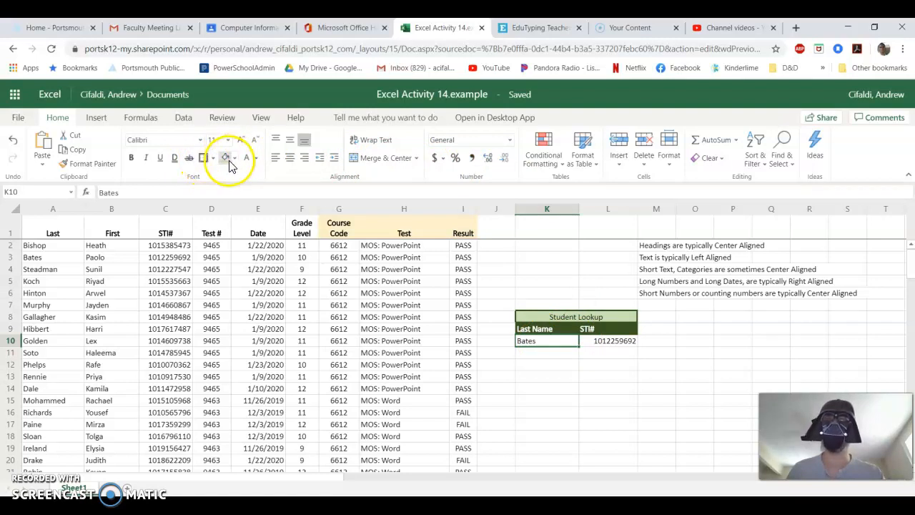
left_click(237, 161)
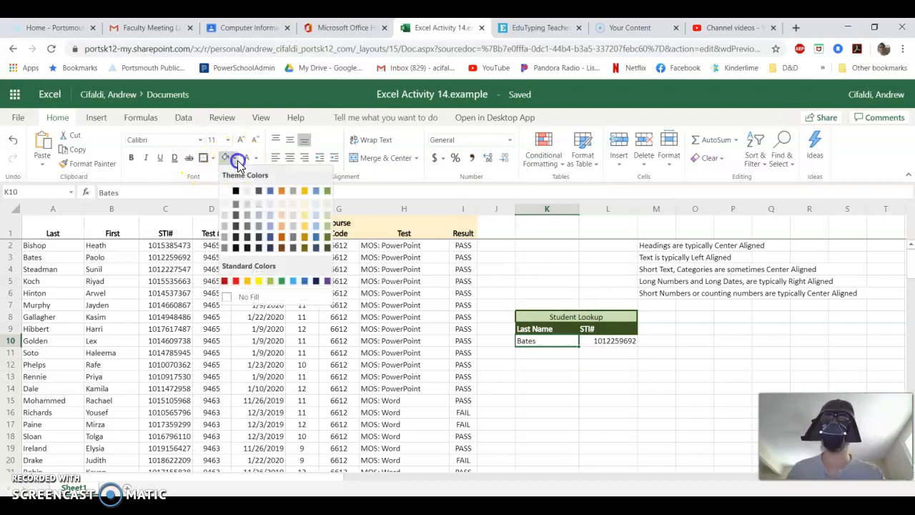
left_click(262, 287)
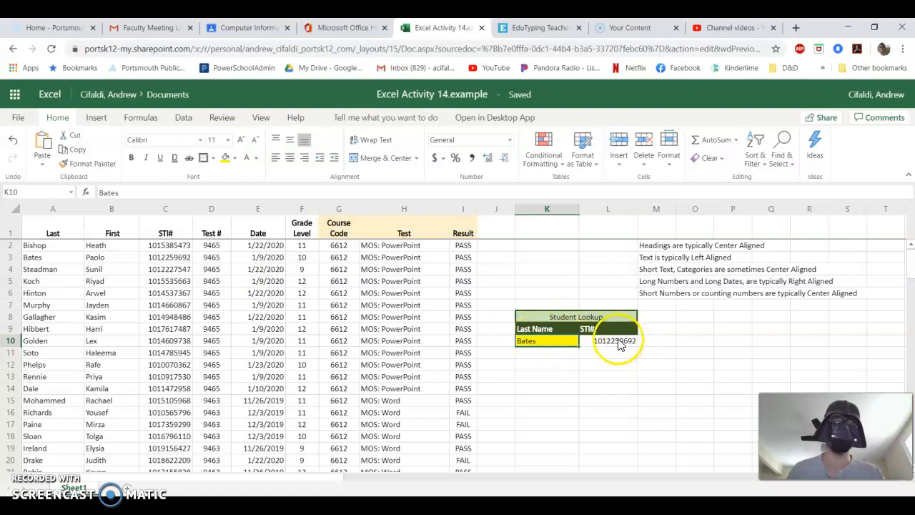
- Fill the STI# result cell L10 with light gray and add the same thick outside border
left_click(615, 342)
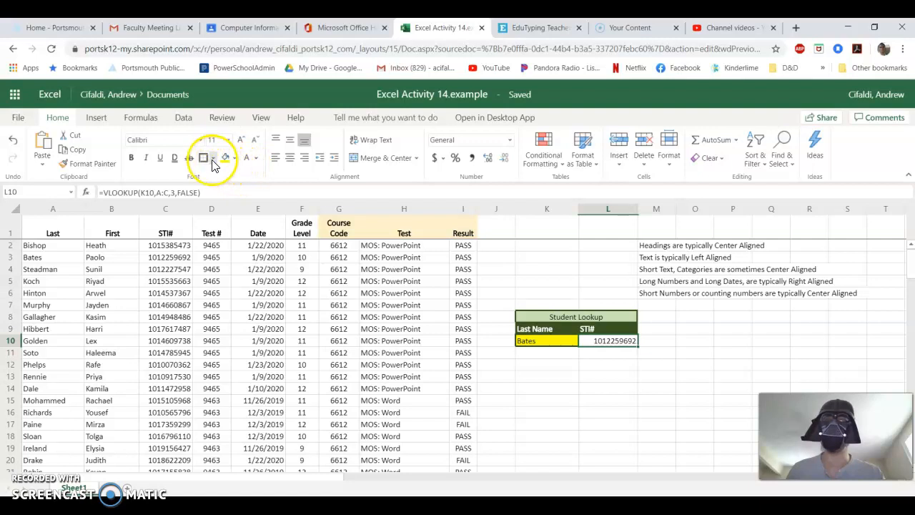
left_click(235, 158)
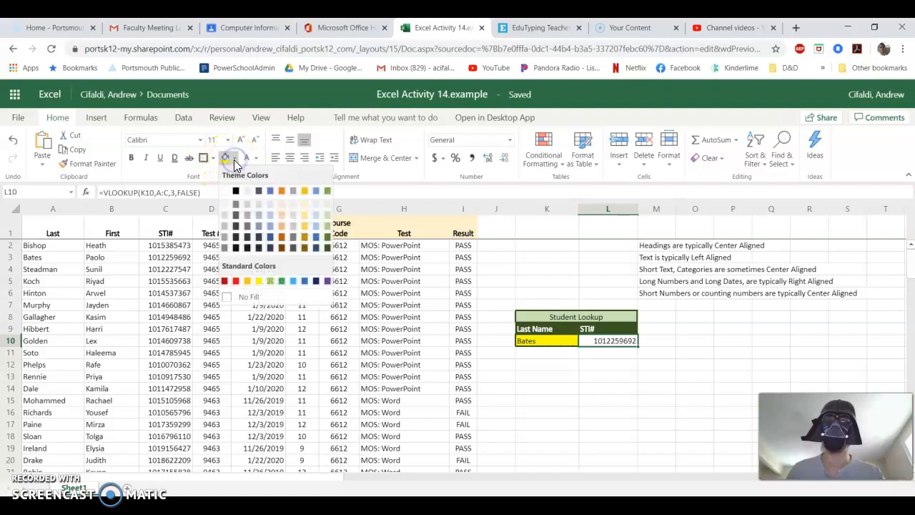
left_click(246, 204)
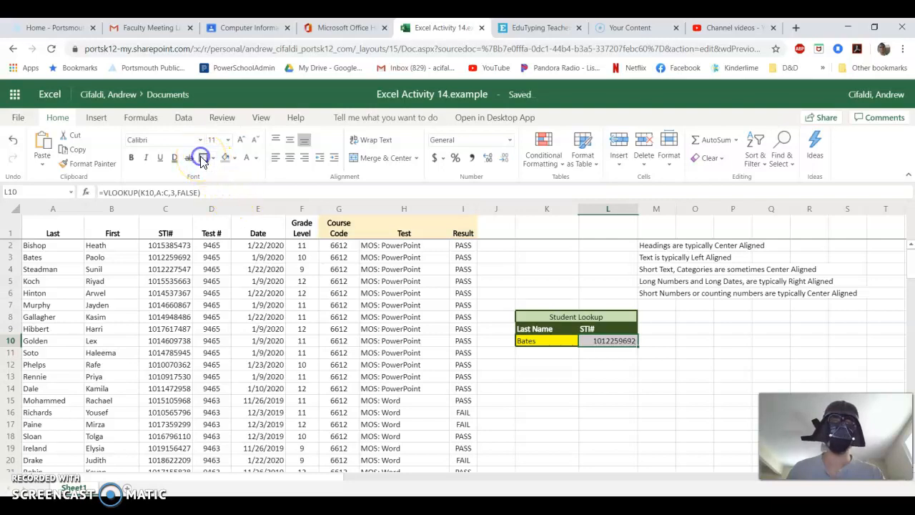
left_click(593, 387)
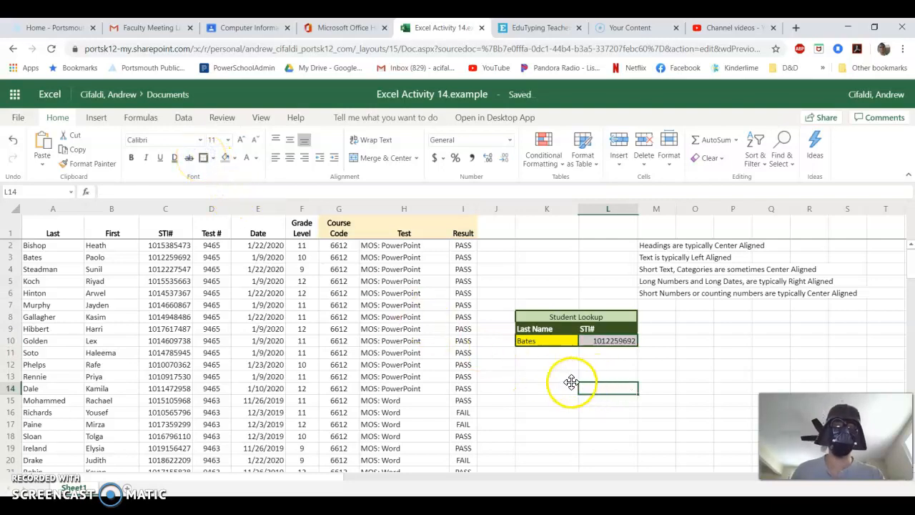
left_click(525, 342)
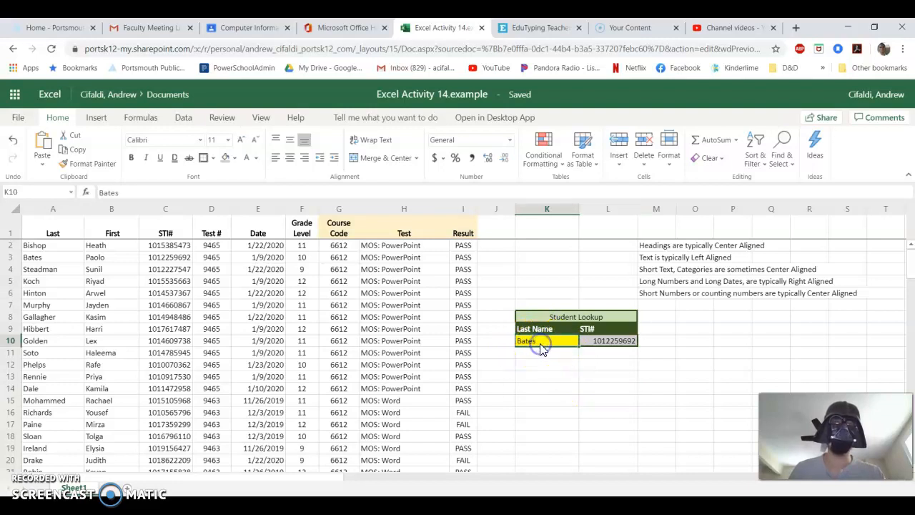
left_click(605, 341)
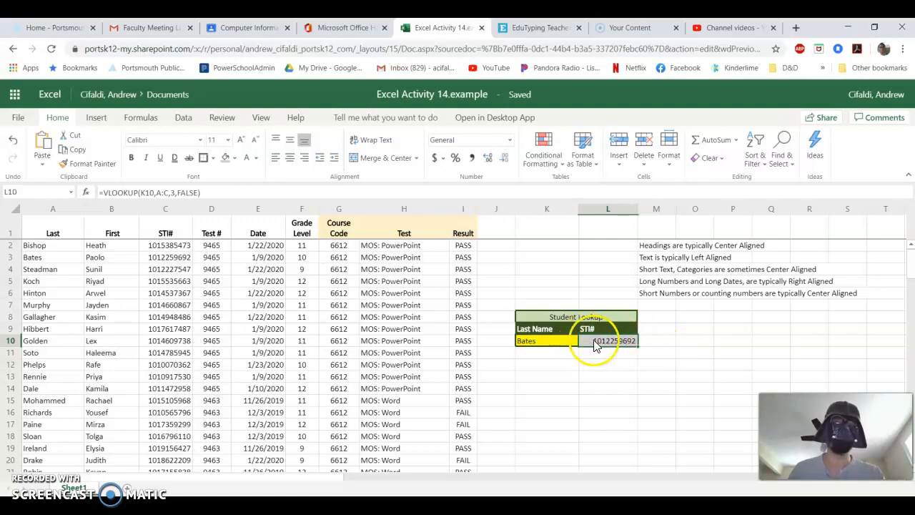
left_click(608, 376)
left_click(532, 319)
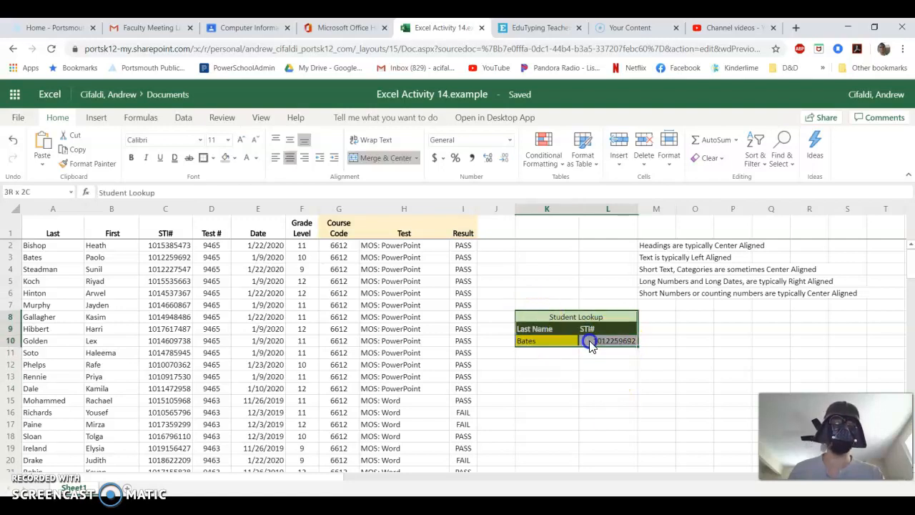
left_click(594, 365)
- Apply the thick outside border around the K9:L9 header cells and select the whole lookup block K8:L10
left_click_drag(523, 328, 607, 333)
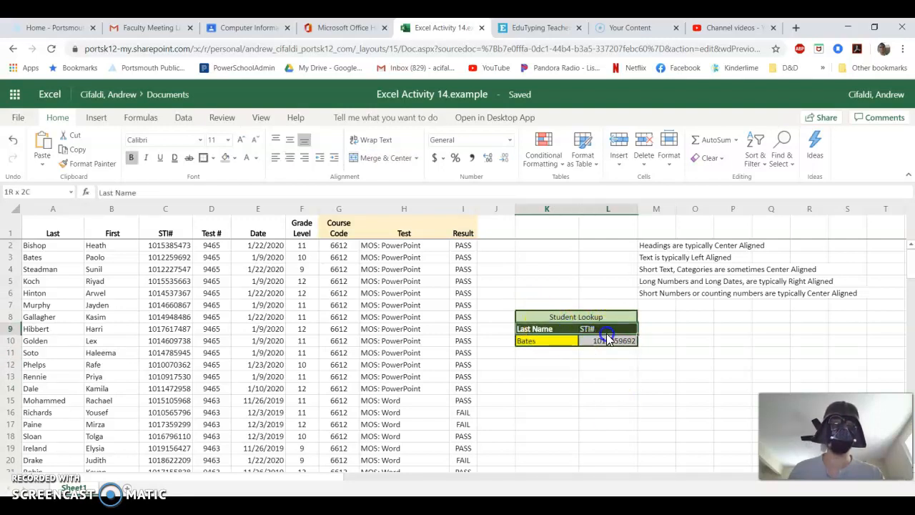
left_click(203, 158)
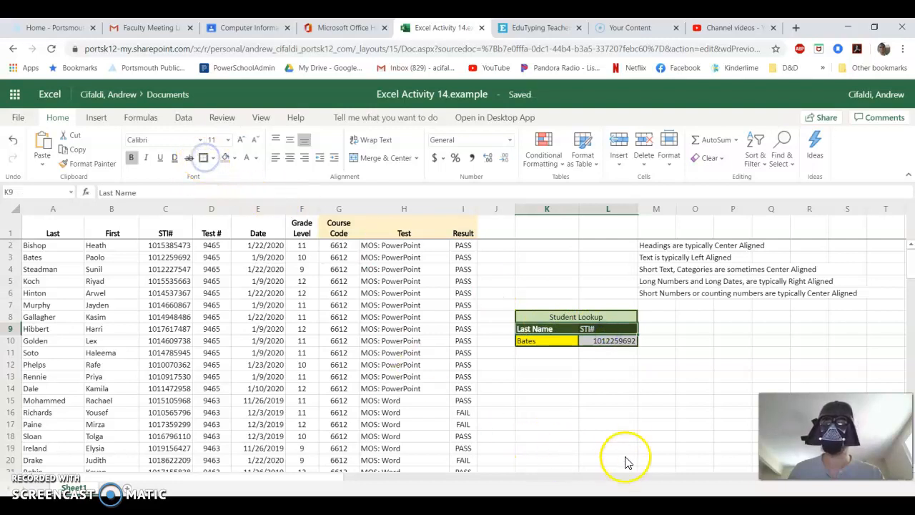
left_click(588, 399)
left_click_drag(537, 314, 603, 344)
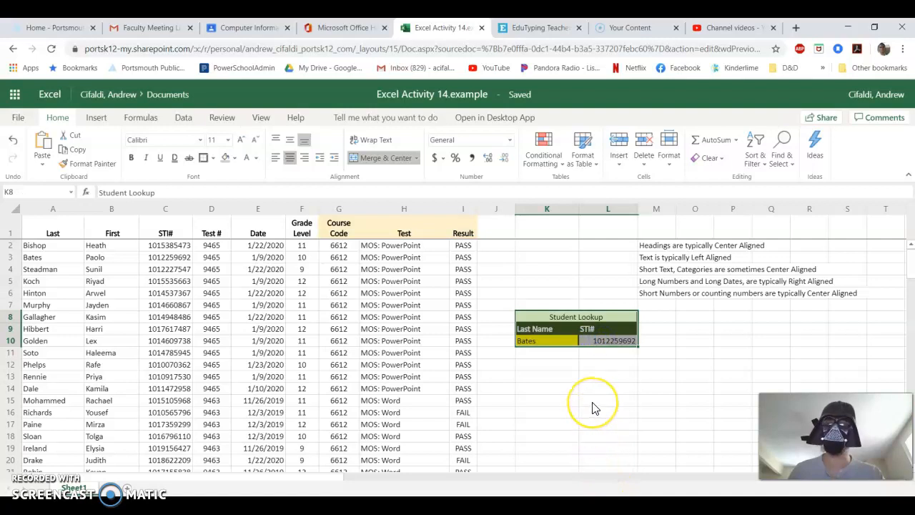